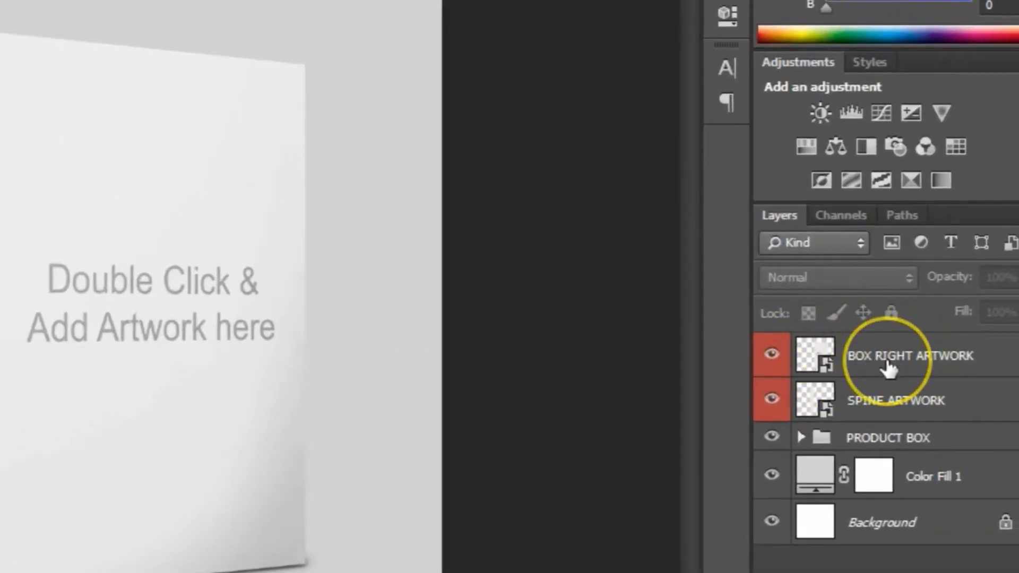
Select a layer in the product box mockup's Layers panel.
left_click(878, 372)
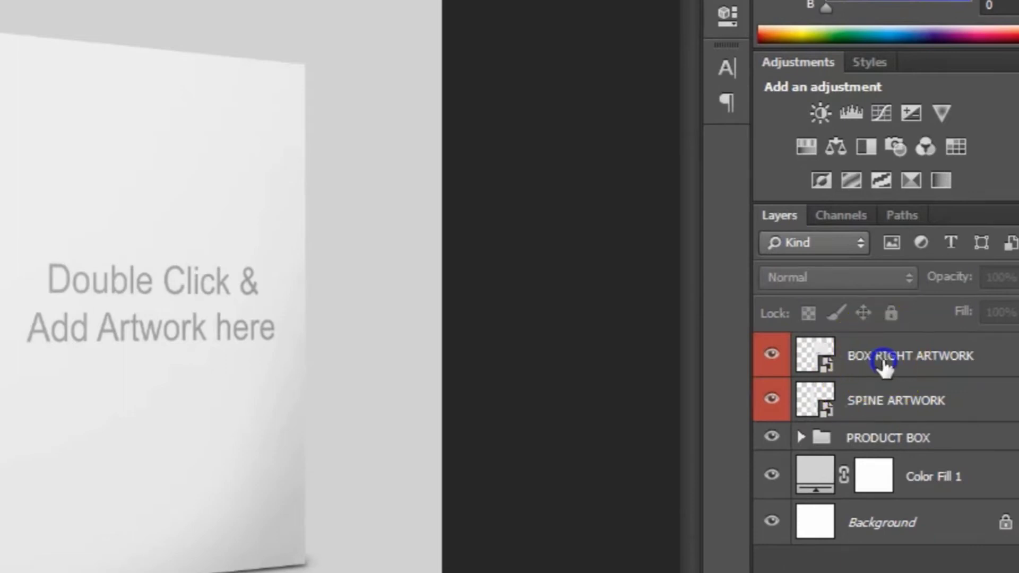
Open the BOX RIGHT ARTWORK smart object in its own document, dismissing the info notice.
left_click(883, 368)
left_click(825, 372)
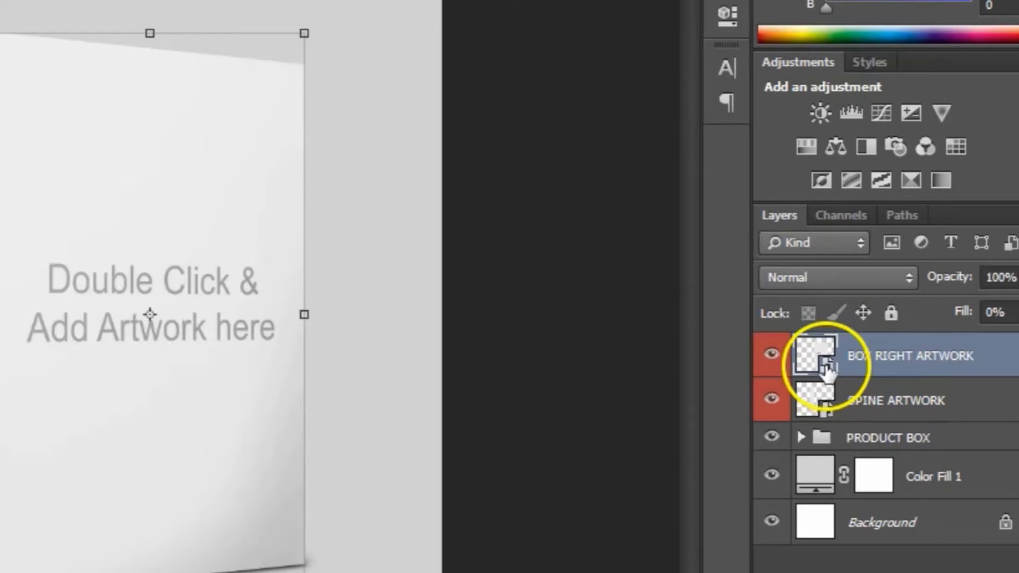
double_click(824, 367)
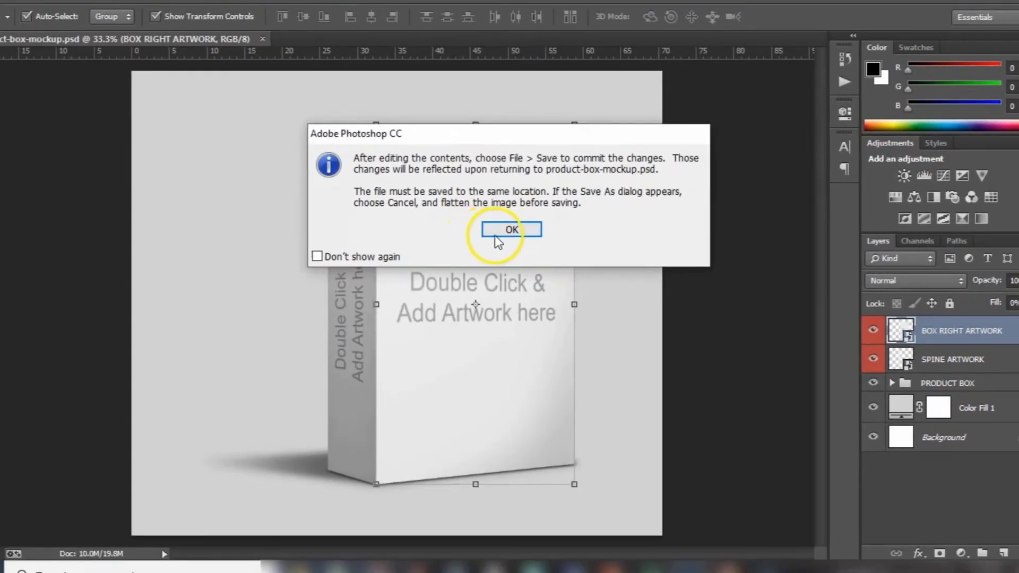
left_click(500, 230)
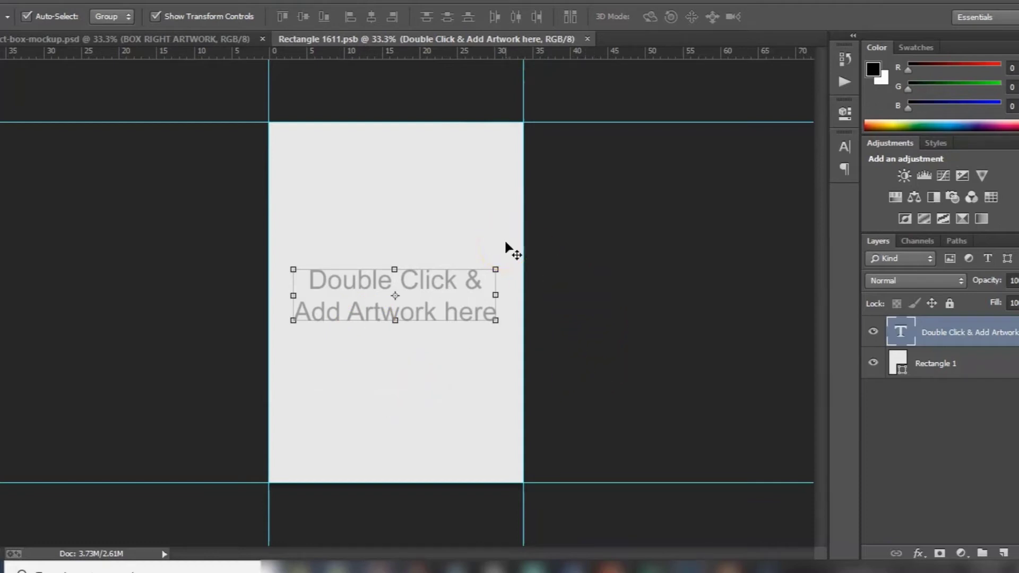
Inspect Rectangle 1's fill colour settings and cancel without changes.
left_click(902, 375)
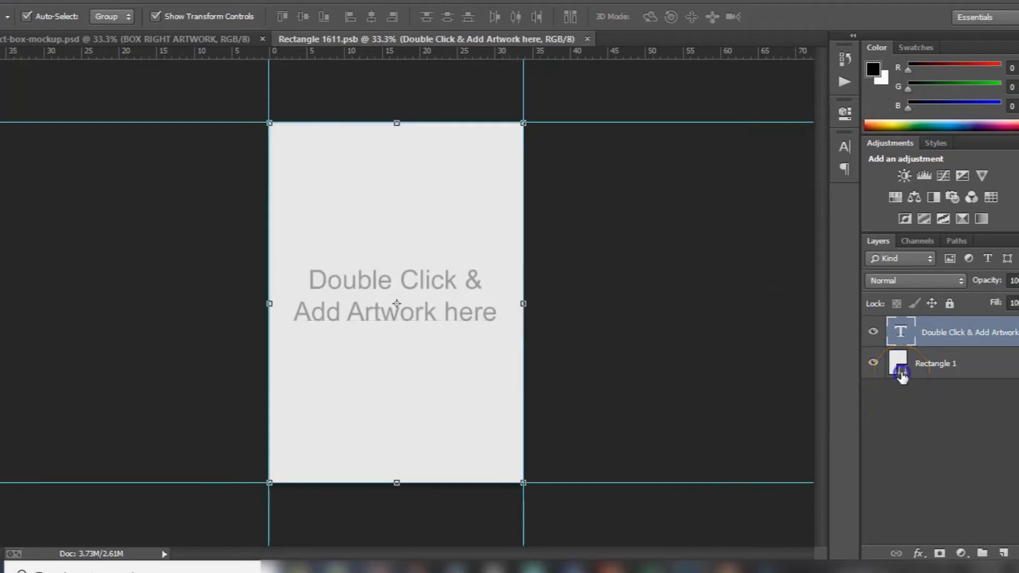
double_click(904, 373)
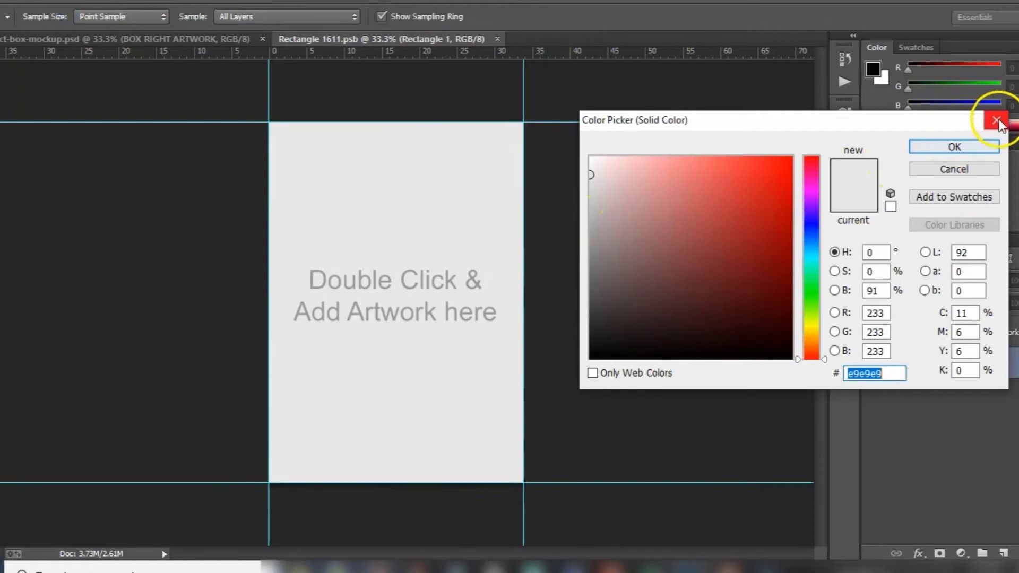
key("Escape")
left_click(897, 374)
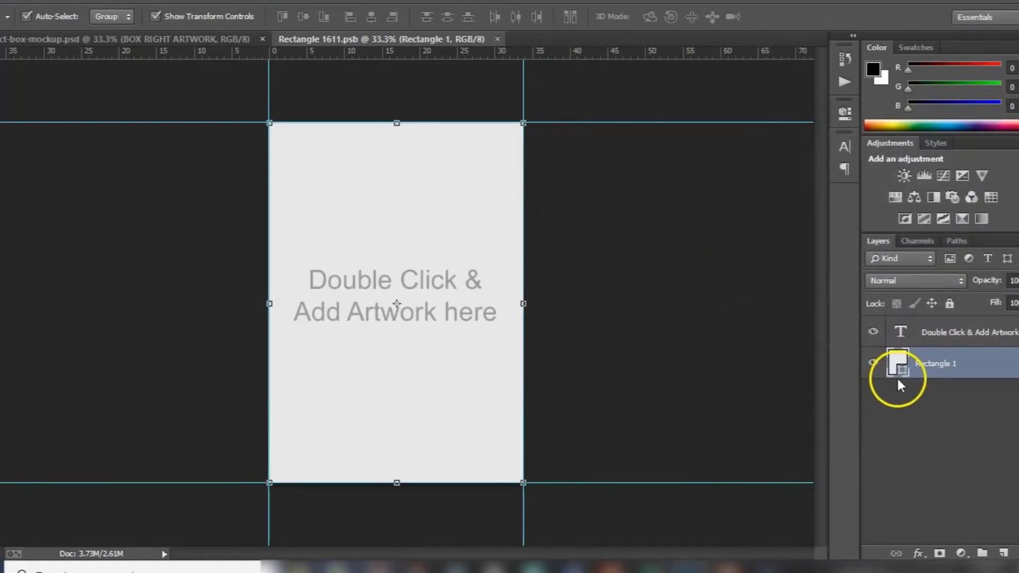
Add a new white-filled layer and hide the grey Rectangle 1 layer.
left_click(1005, 553)
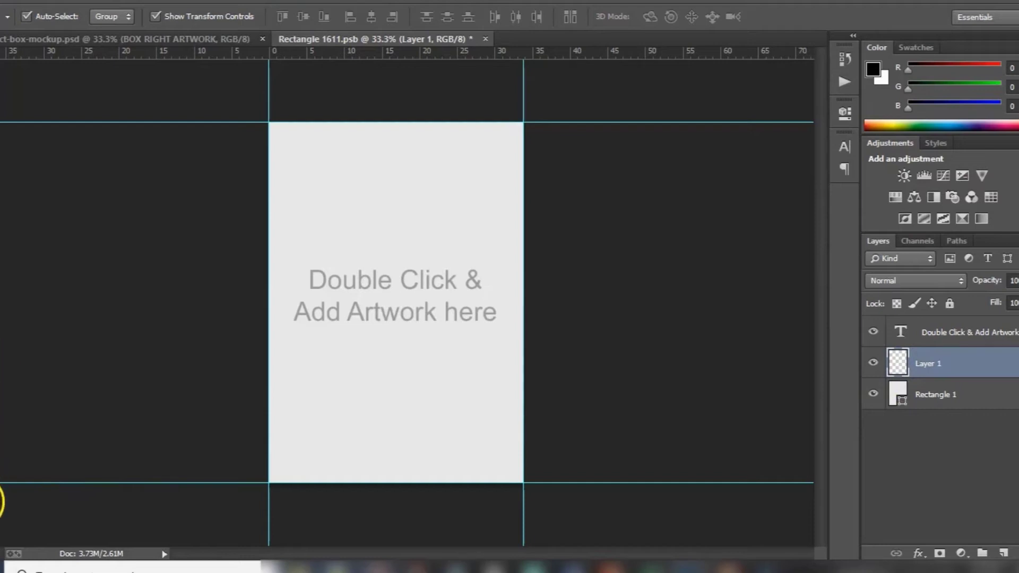
key("x")
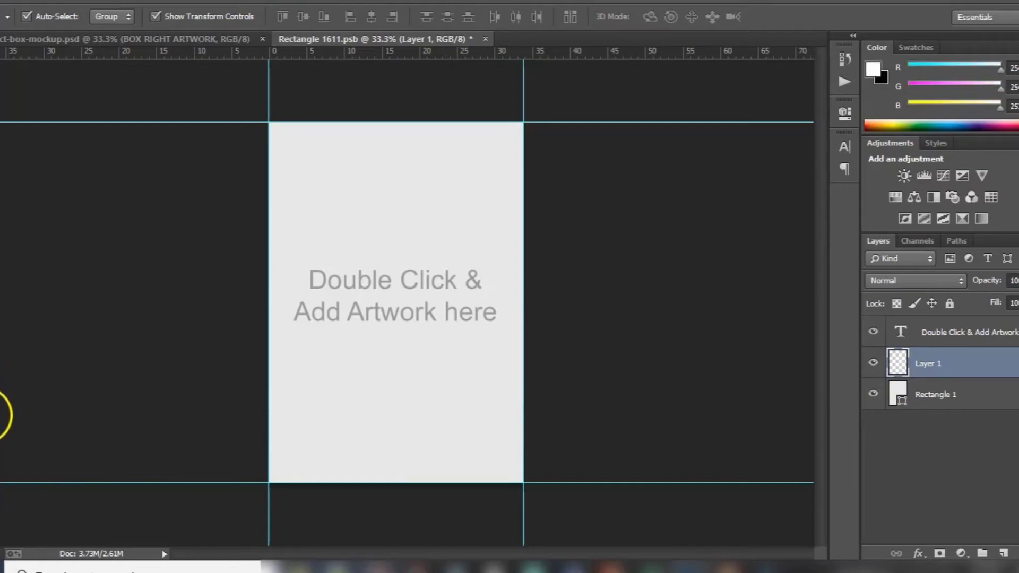
key("g")
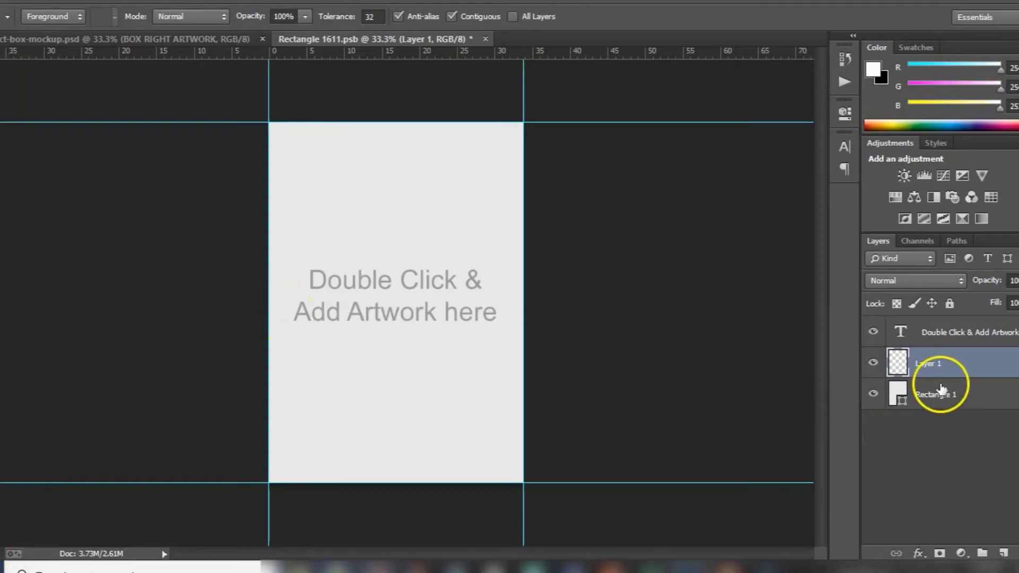
left_click(415, 378)
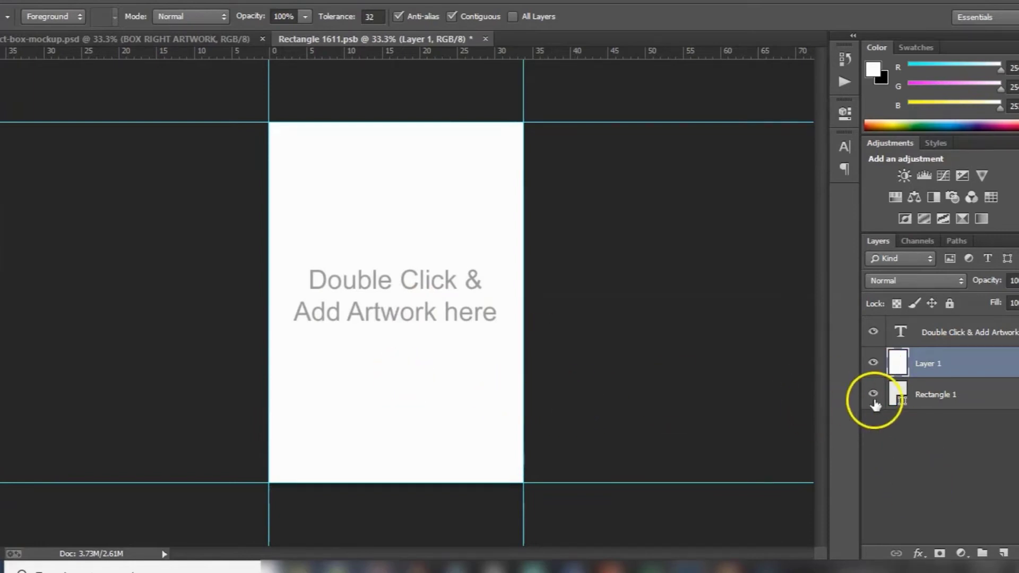
left_click(873, 395)
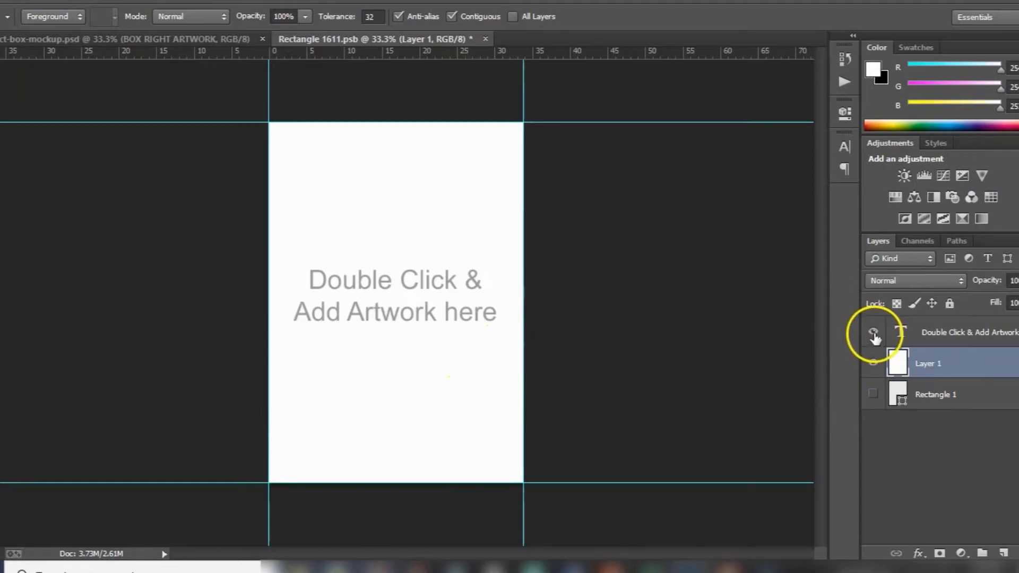
left_click(873, 333)
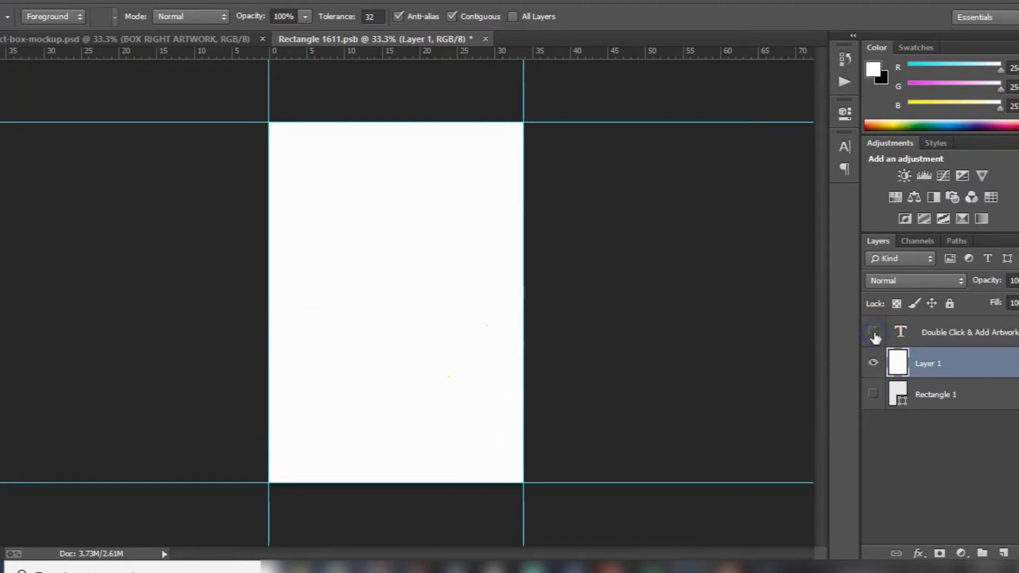
left_click(872, 333)
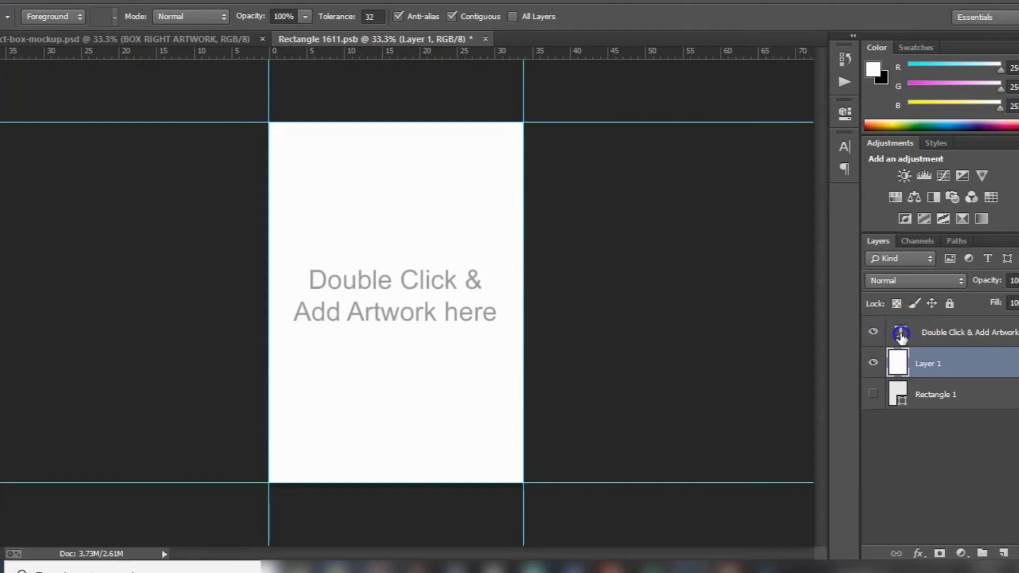
Select the placeholder text layer and its text for editing.
left_click(900, 335)
double_click(901, 330)
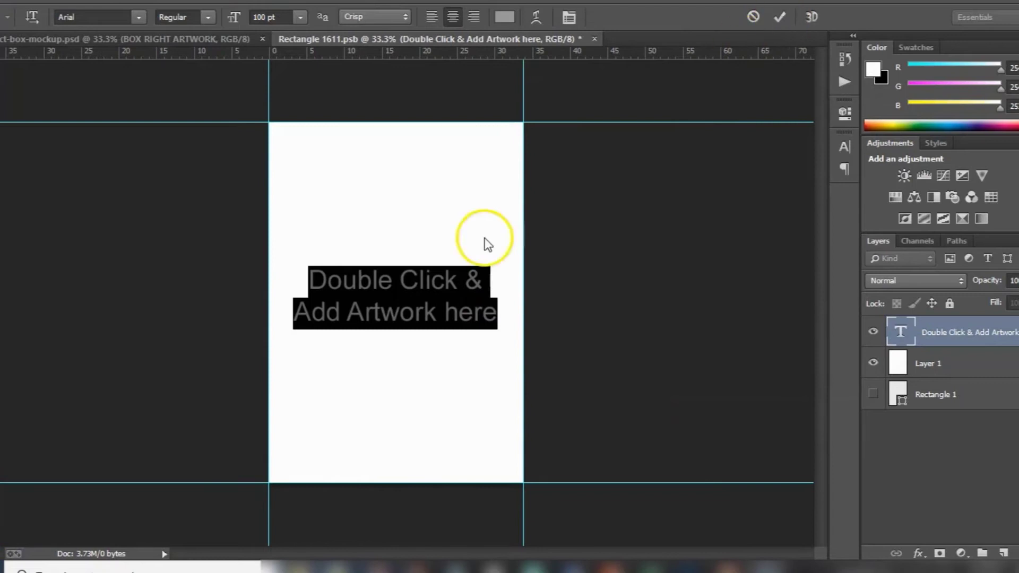
left_click(425, 285)
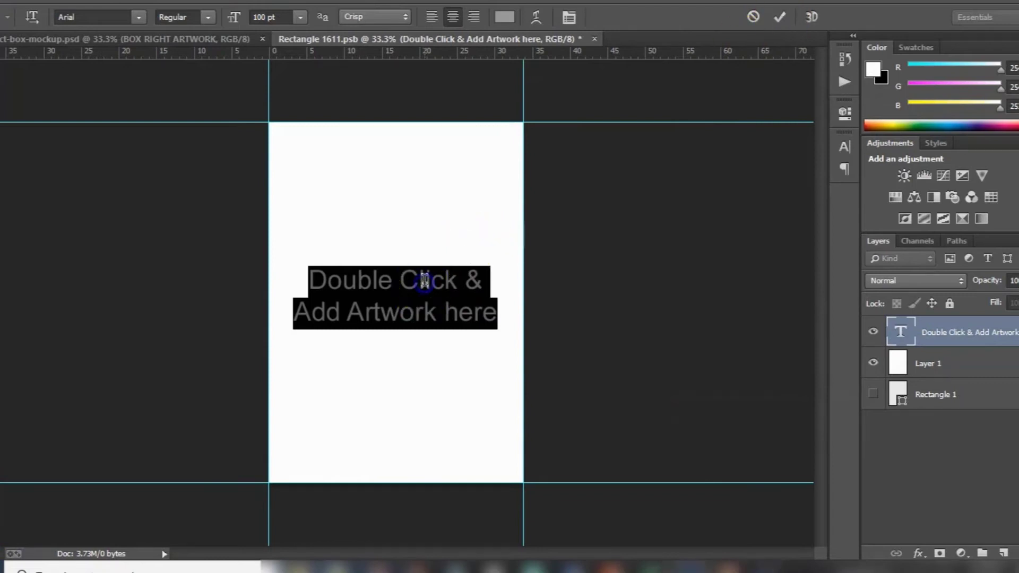
left_click(421, 285)
left_click(420, 285)
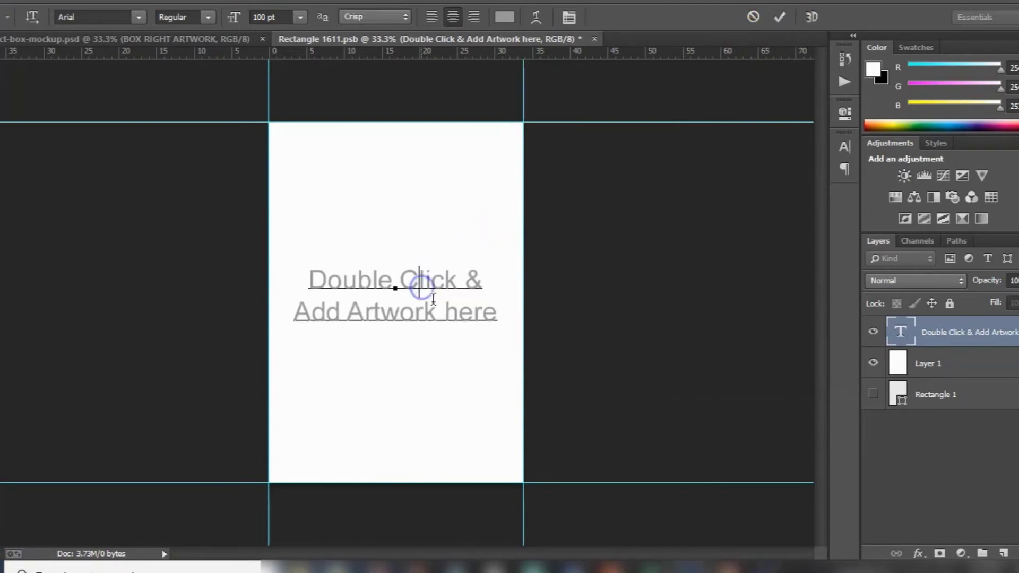
double_click(393, 289)
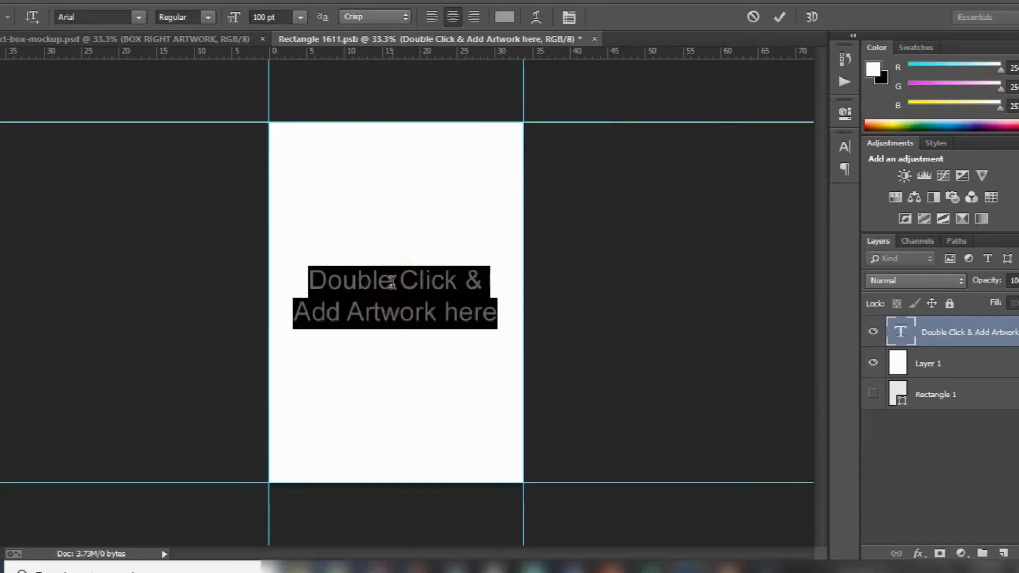
left_click(399, 324)
Replace the placeholder with the two-line title 'Panduan Tepat Bugar dan Sehat'.
type("panduan")
key("ctrl+a")
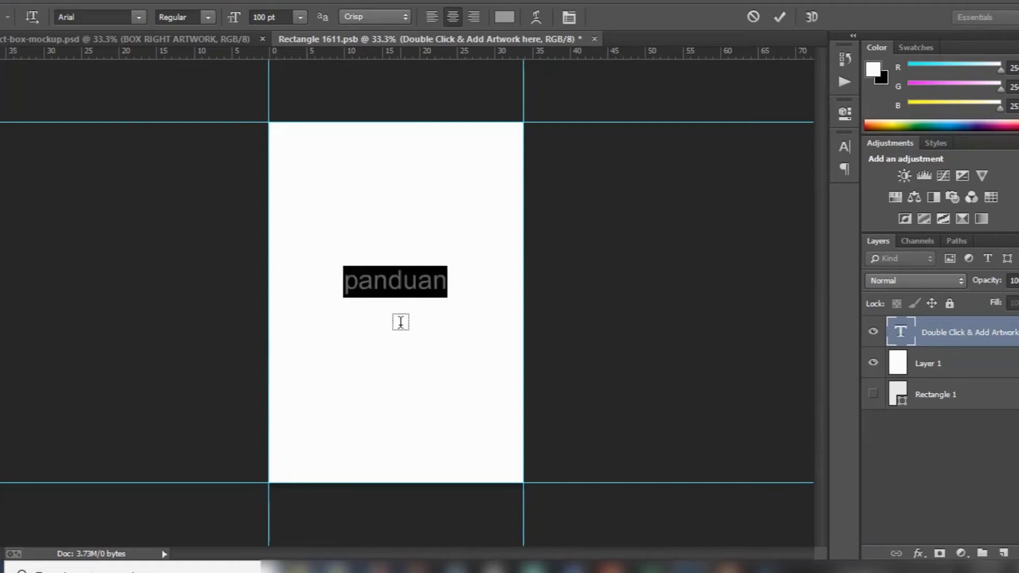
key("ctrl+h")
type("Panduan")
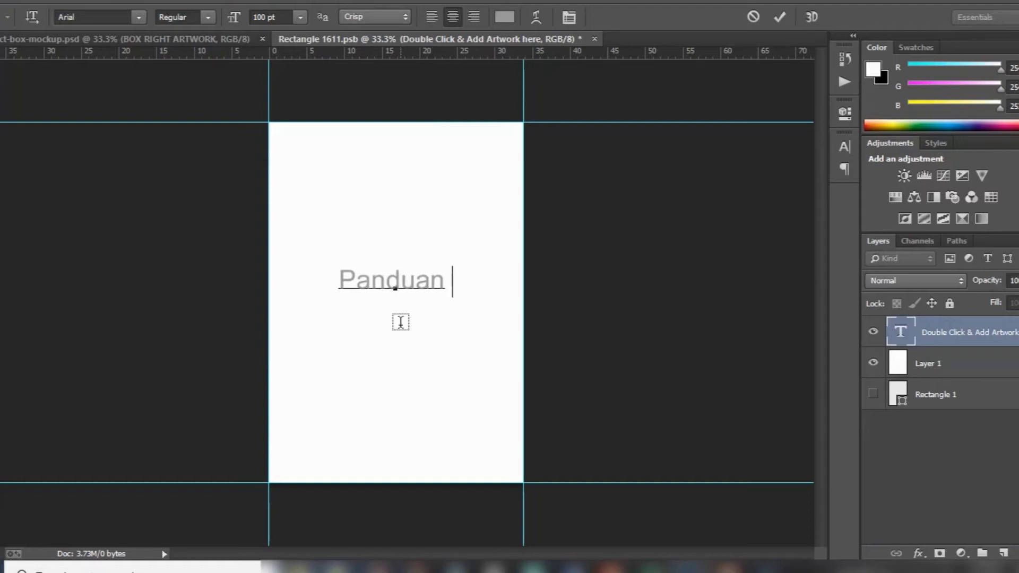
type("Tepat")
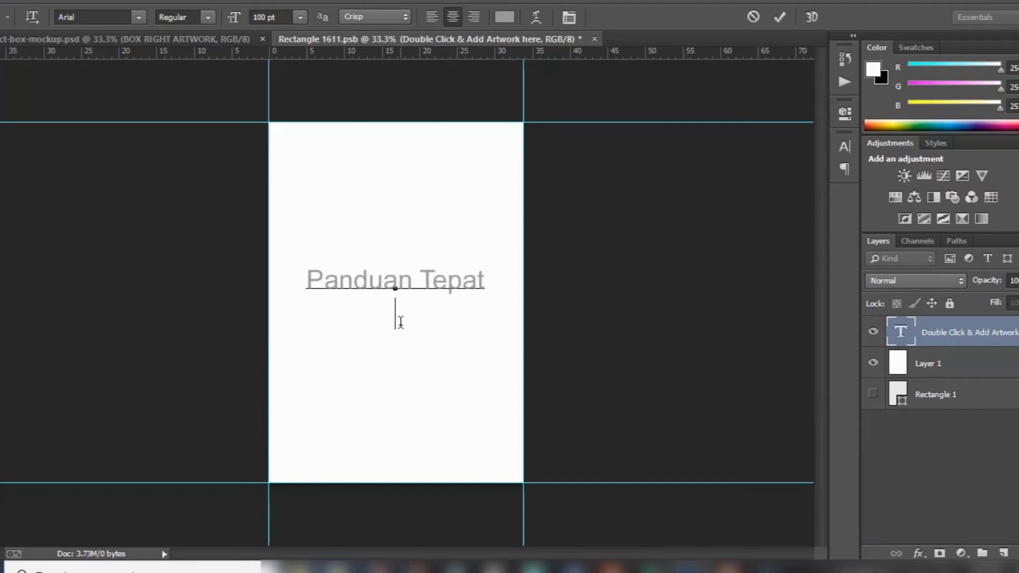
type("ae")
key("BackSpace")
type("r ")
type("dan Se at")
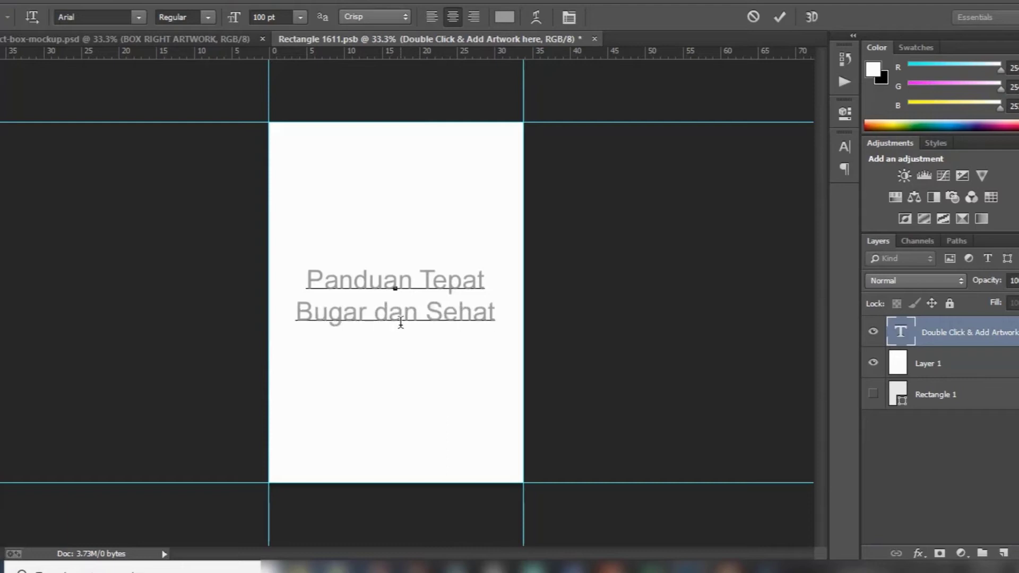
left_click(419, 336)
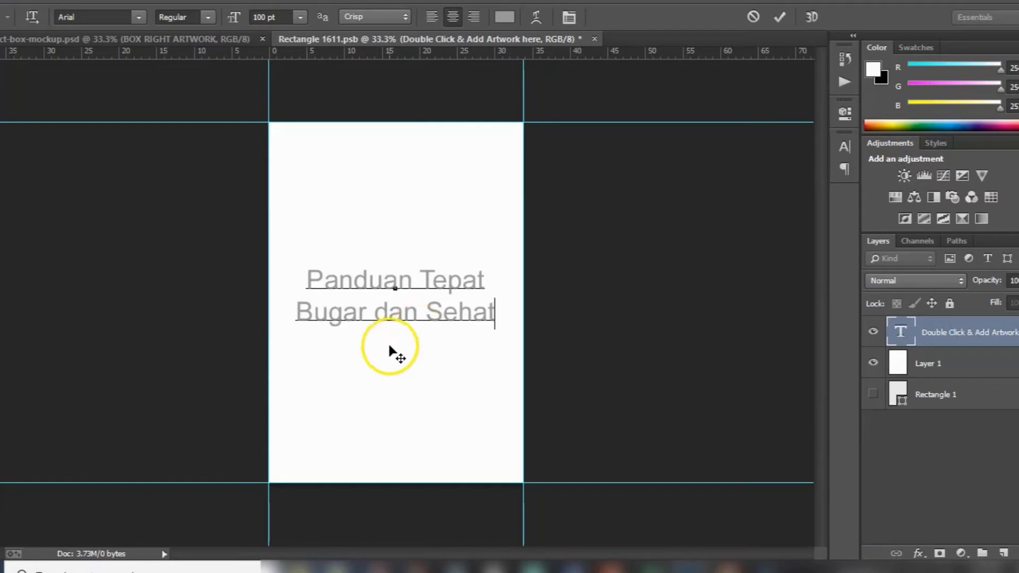
Make the title bold and move it higher near the top of the artwork.
key("ctrl+a")
left_click(408, 324)
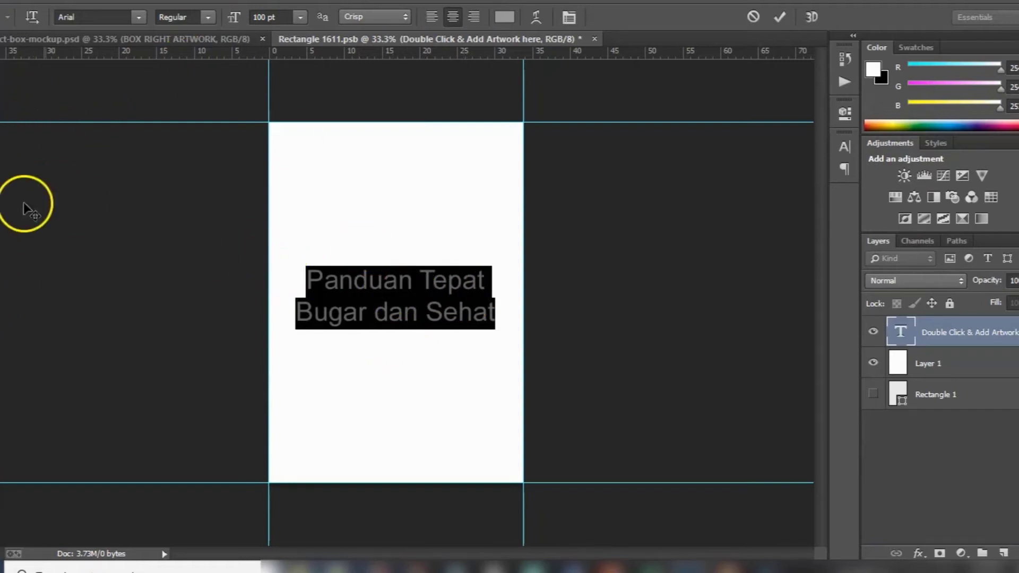
left_click(208, 18)
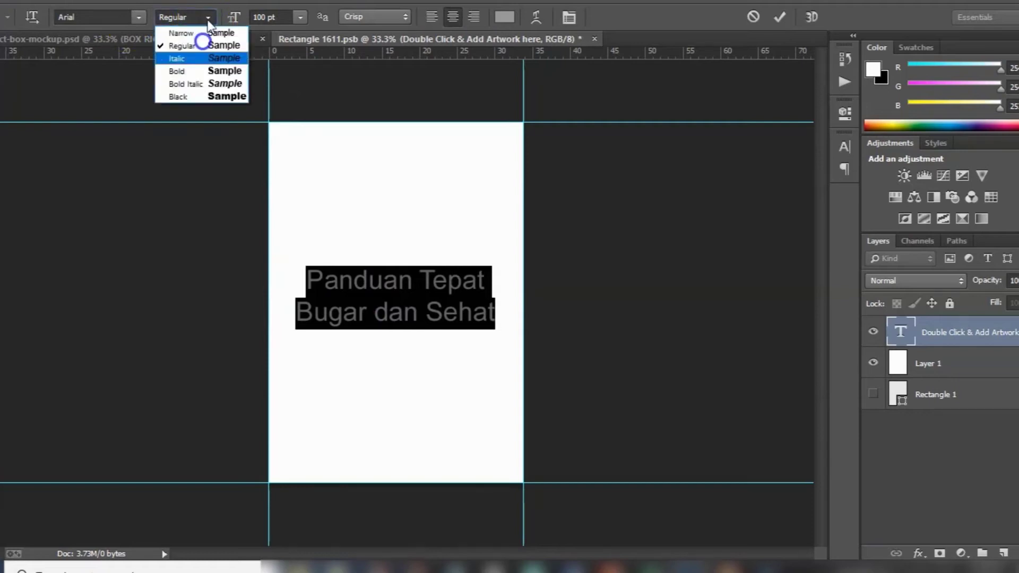
left_click(210, 73)
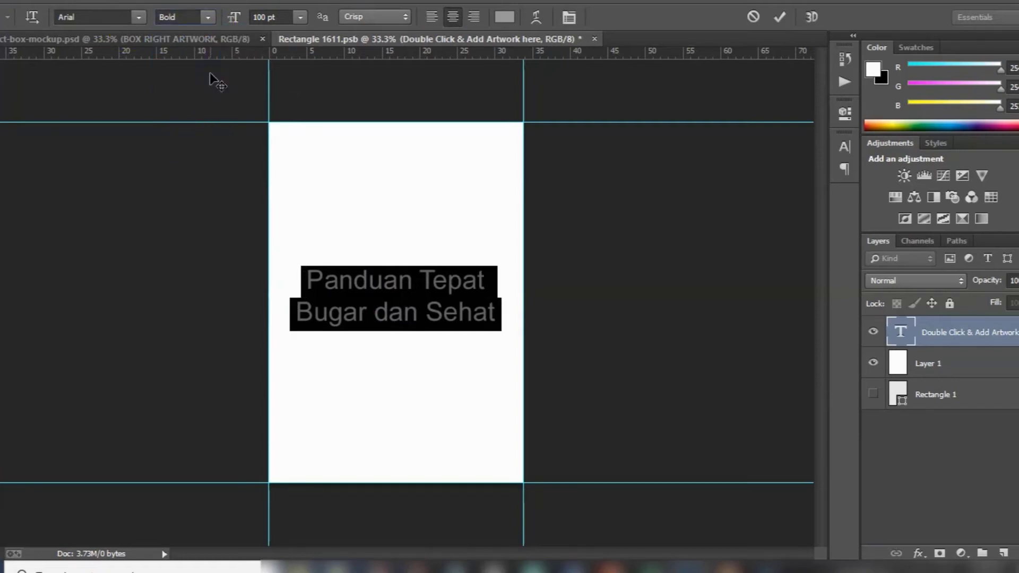
left_click(548, 337)
left_click(353, 262)
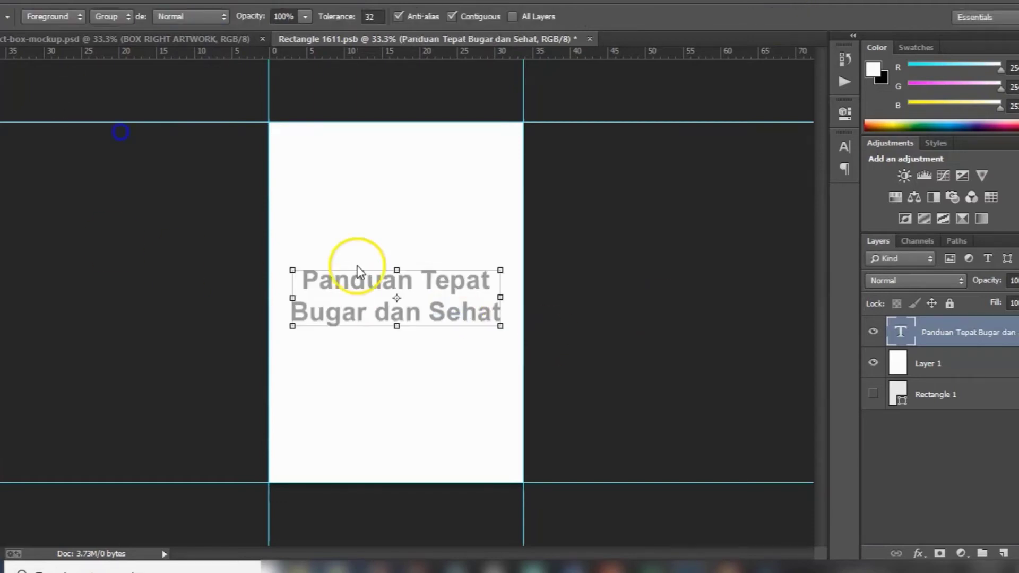
left_click_drag(380, 284, 380, 194)
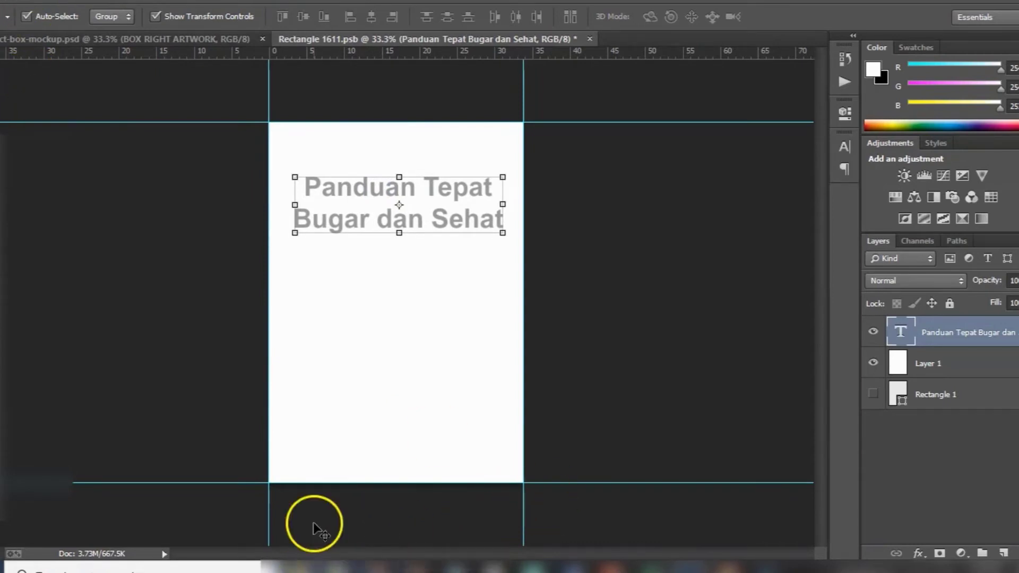
left_click(307, 565)
Drag the student illustration file from coverbox3d onto the Photoshop front artwork.
left_click(403, 226)
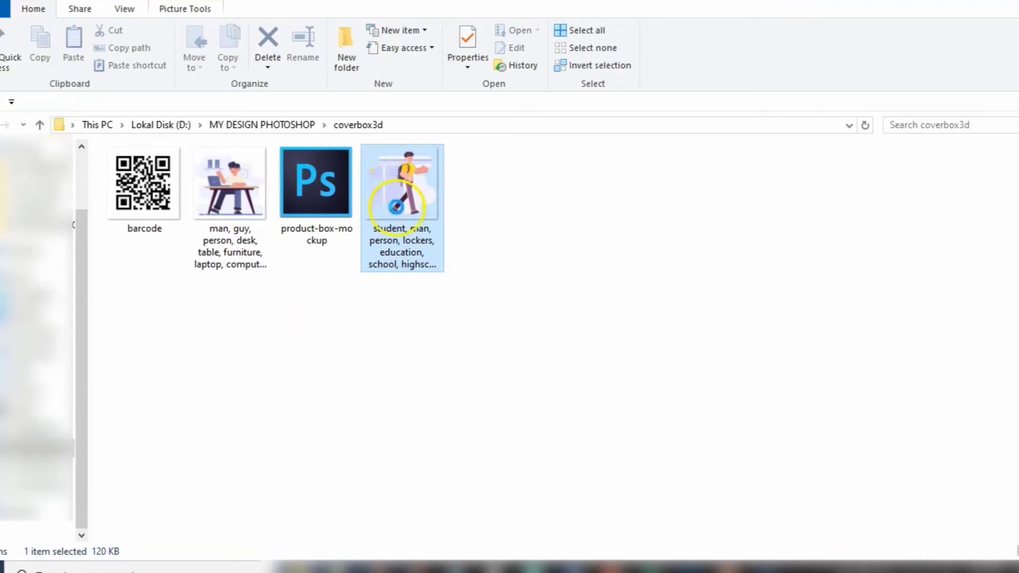
left_click_drag(399, 204, 685, 557)
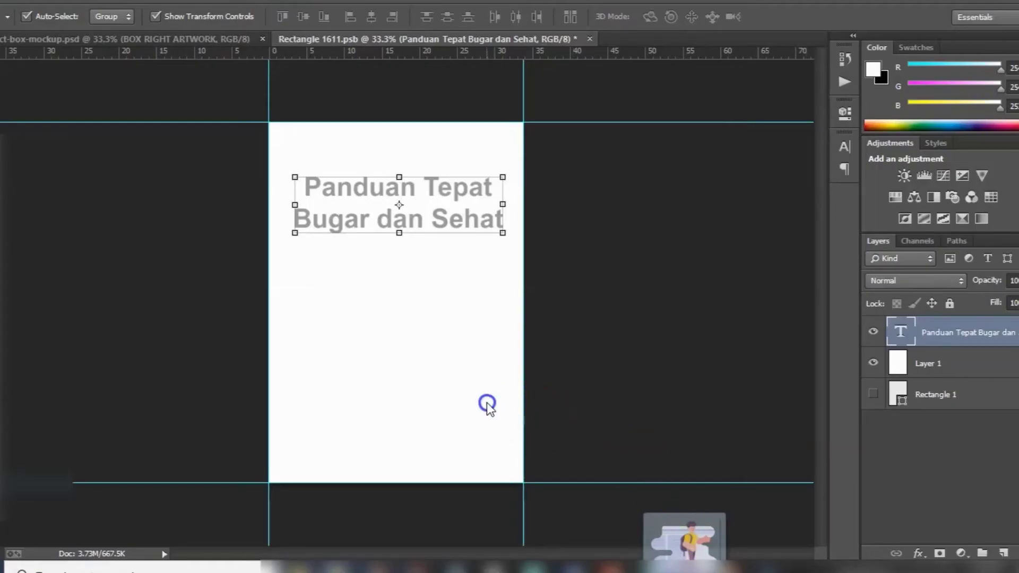
left_click_drag(486, 402, 438, 384)
left_click_drag(410, 352, 410, 351)
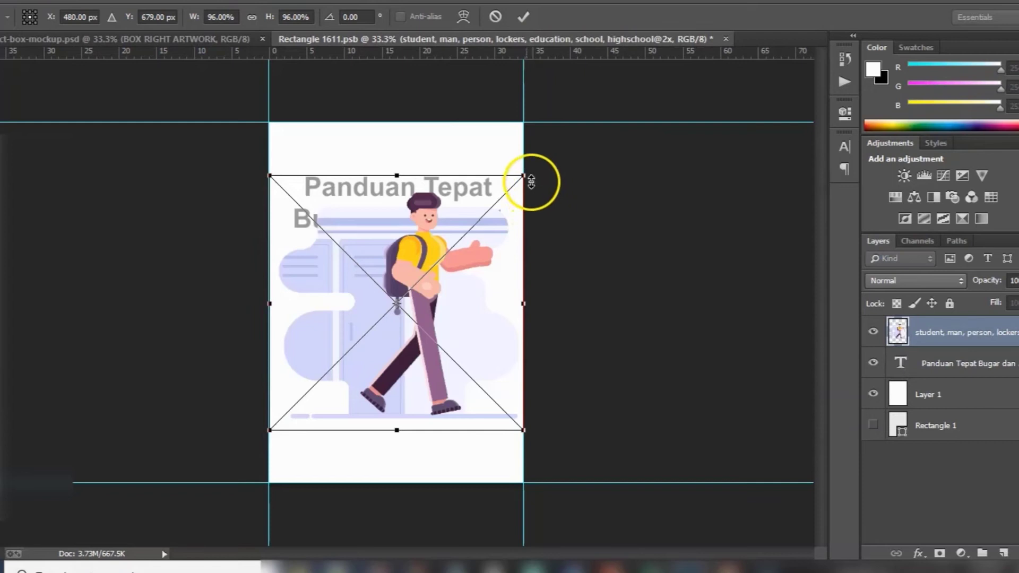
Scale the illustration to about 72%, centre it below the title, and nudge the title up.
mouse_move(450, 289)
left_mouse_down()
mouse_move(450, 345)
mouse_move(452, 317)
left_mouse_up()
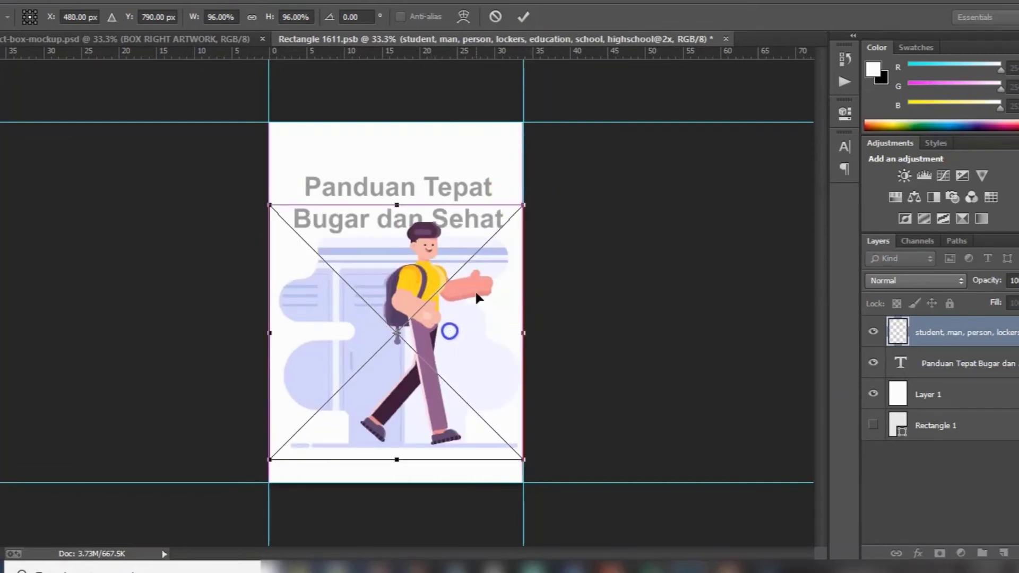
left_click_drag(523, 205, 457, 275)
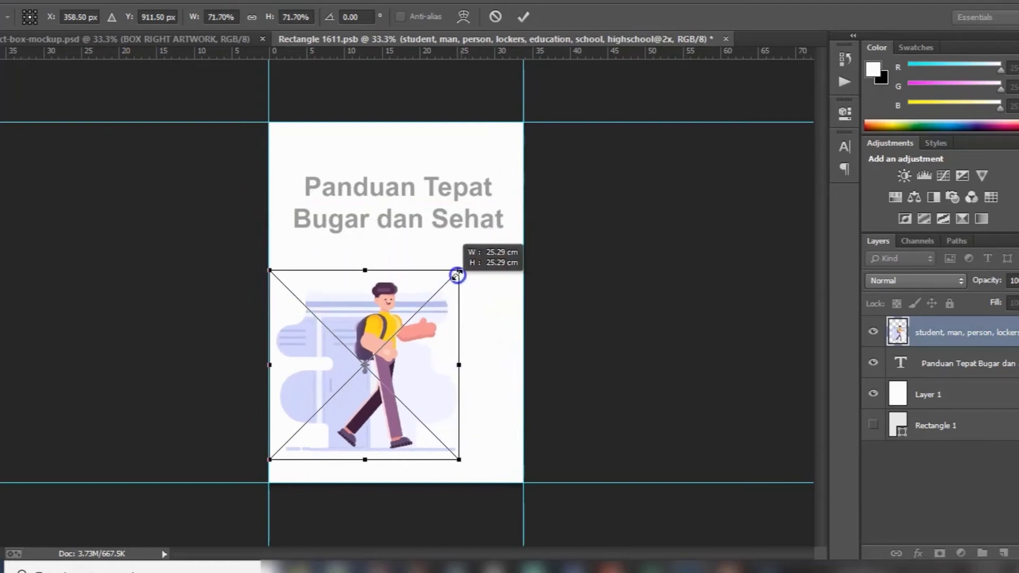
left_click_drag(417, 362, 439, 336)
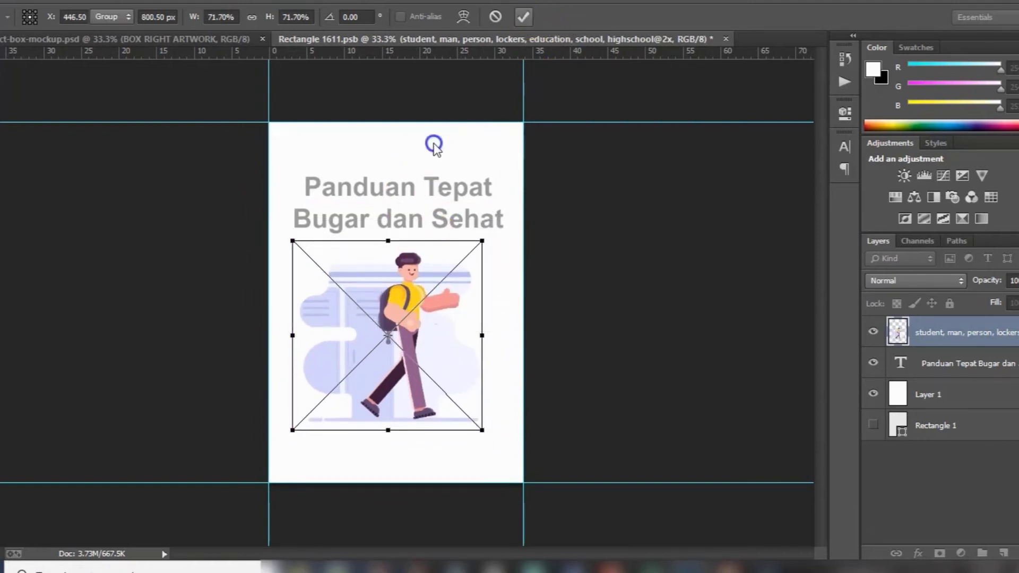
key("Return")
left_click(395, 189)
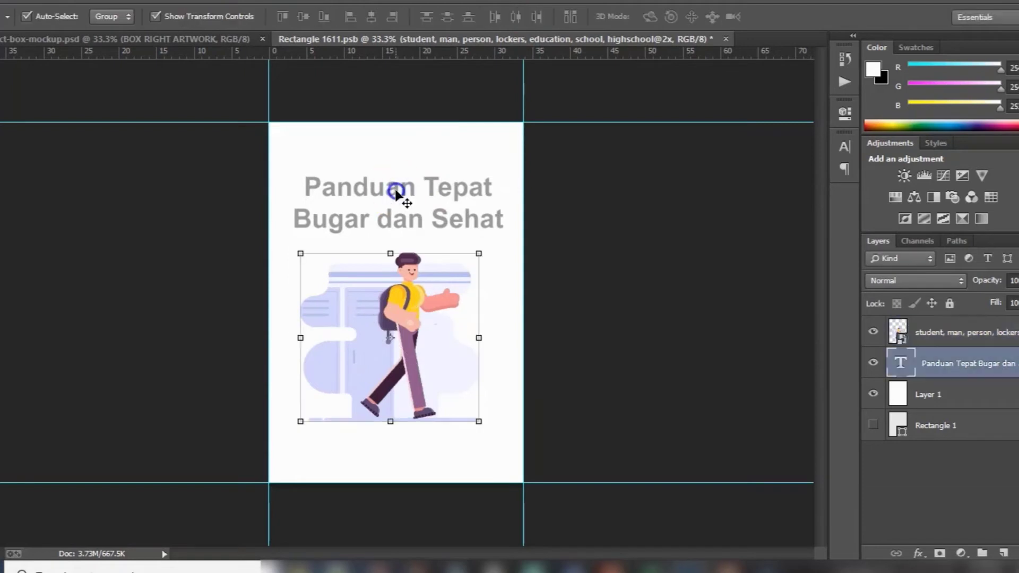
left_click_drag(413, 193, 415, 180)
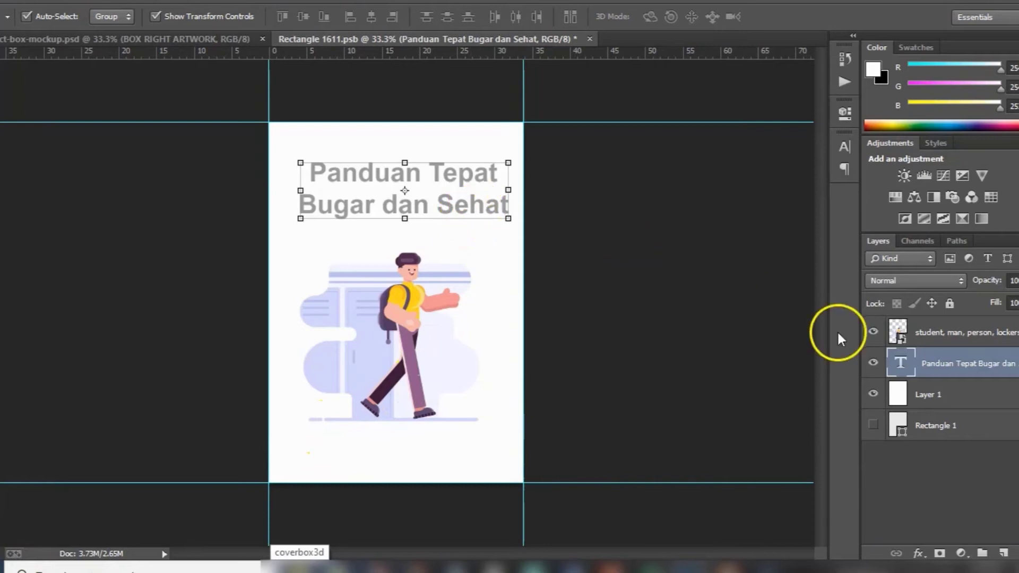
Duplicate the title layer and move the copy to the bottom of the page.
right_click(970, 362)
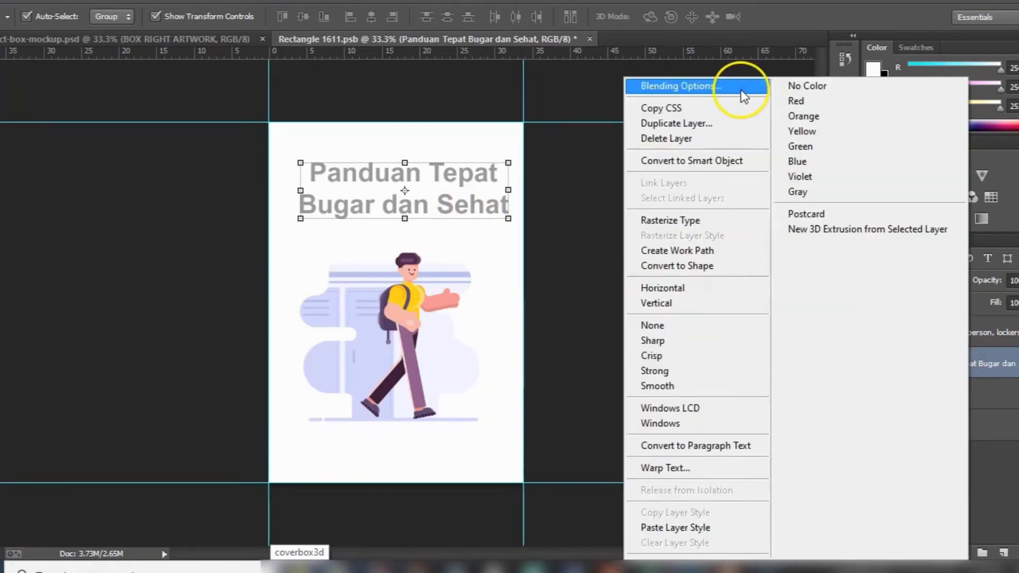
left_click(729, 127)
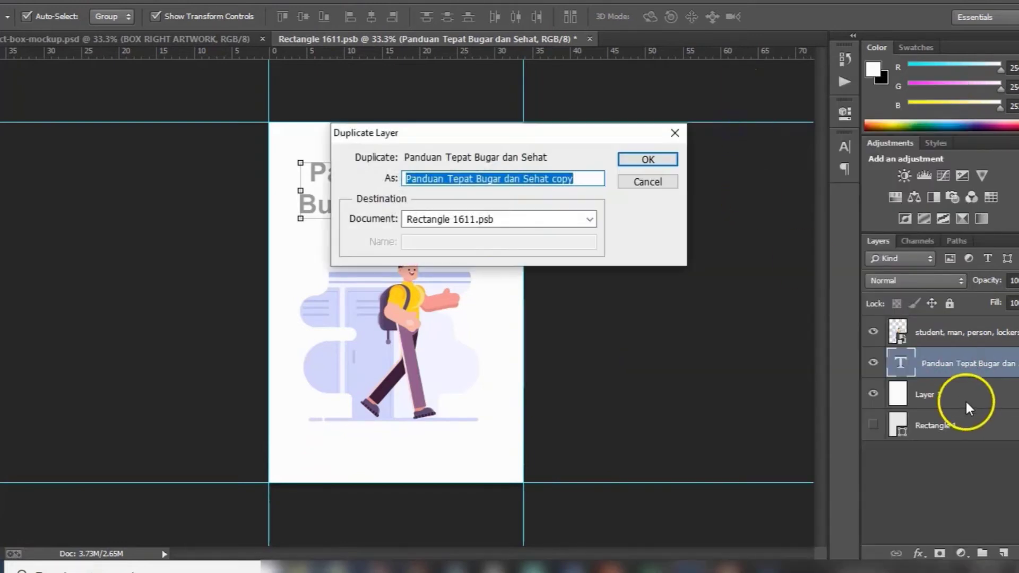
left_click(633, 161)
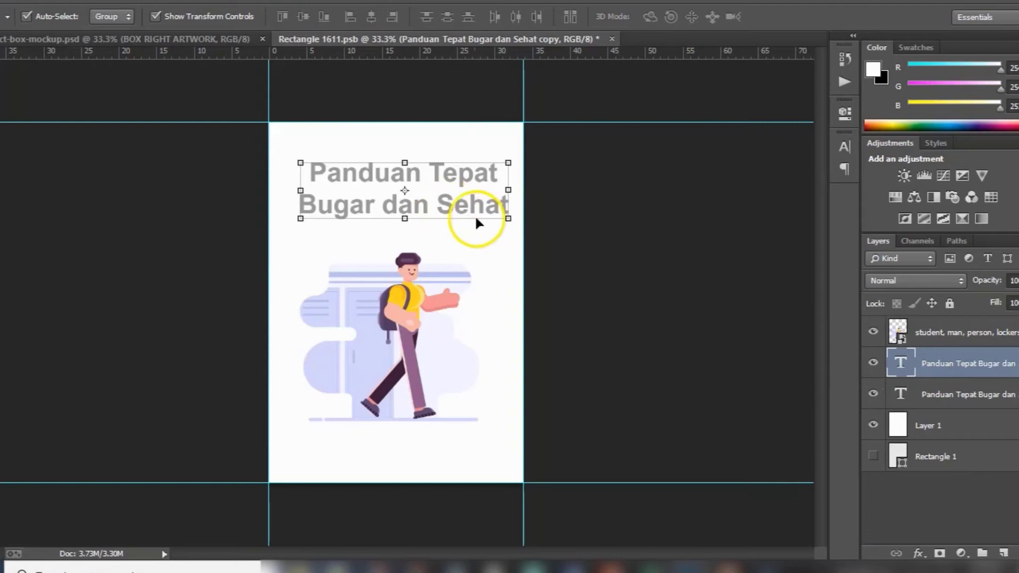
left_click_drag(447, 209, 437, 466)
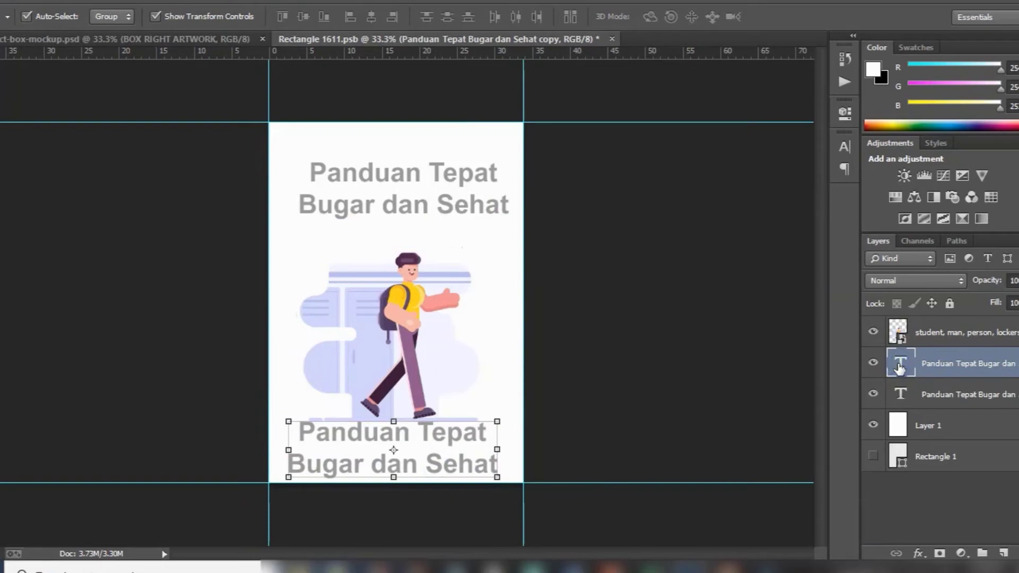
double_click(396, 464)
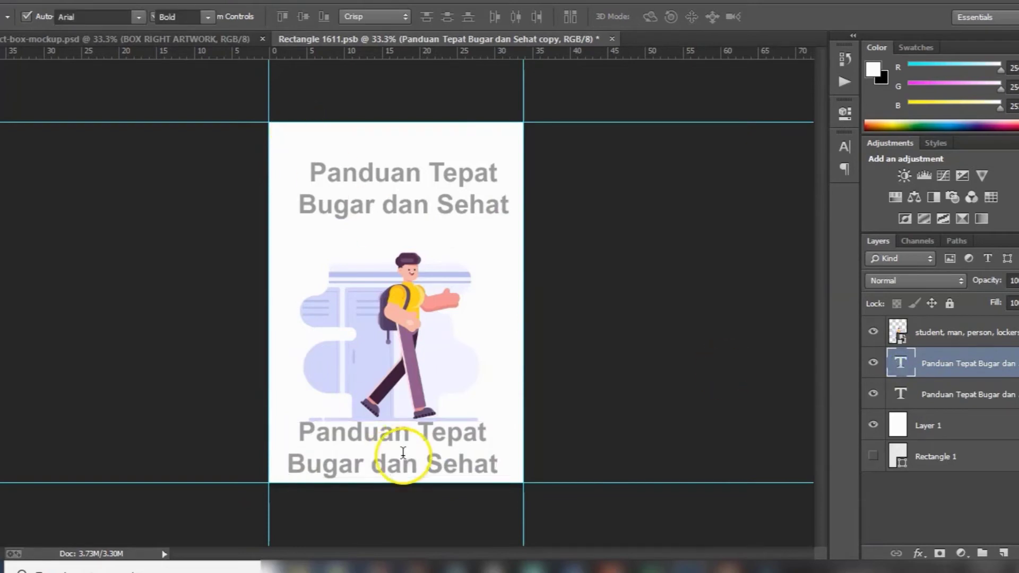
Replace the bottom copy's text with the 'By :' author credit and move it lower.
key("ctrl+a")
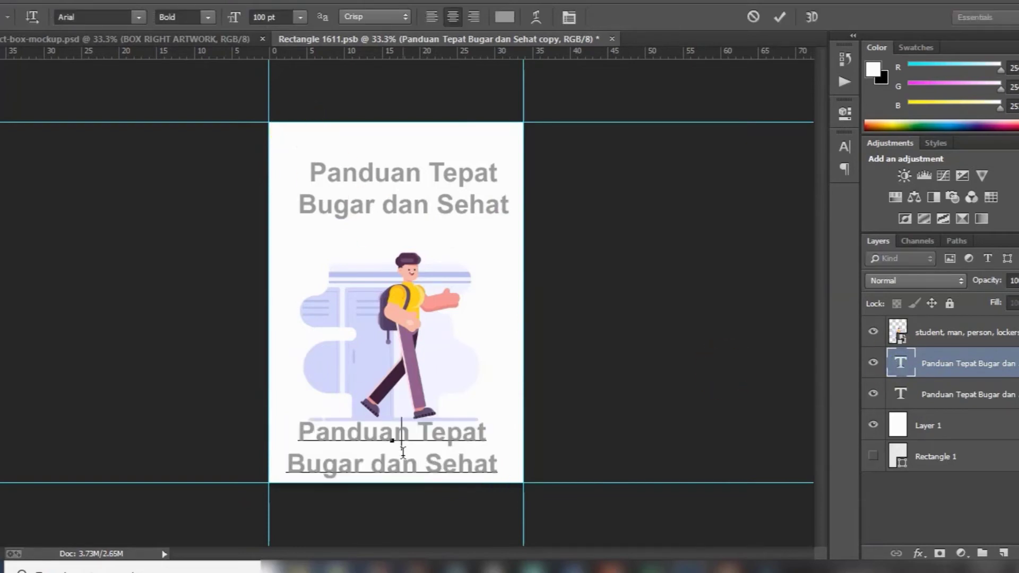
type("By : ")
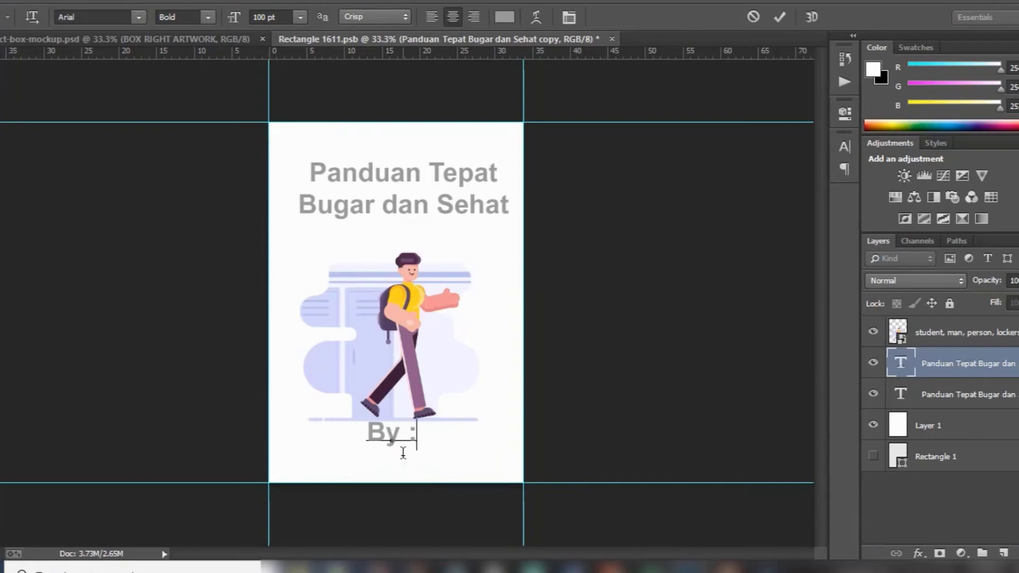
type("Mas R")
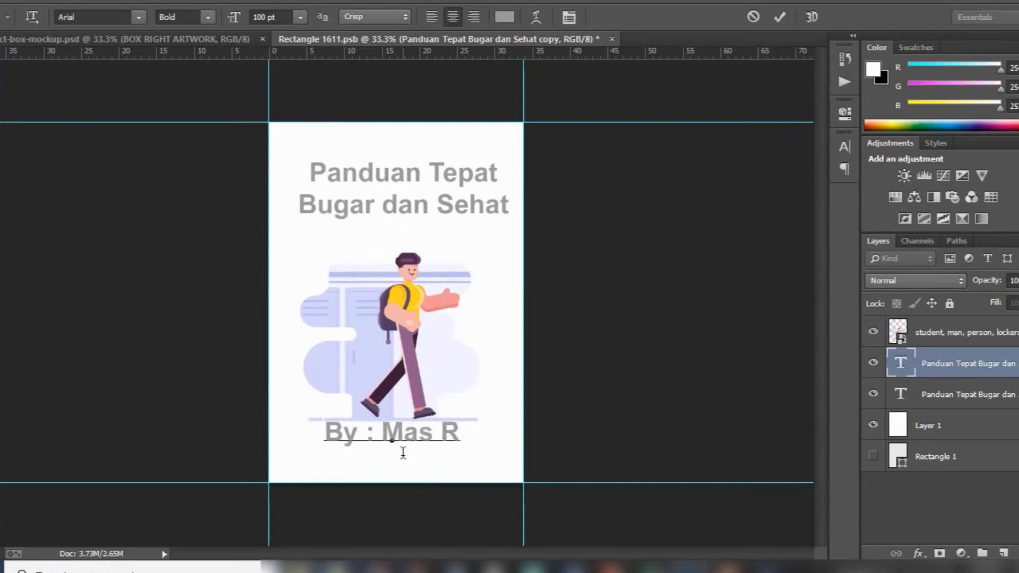
type("is")
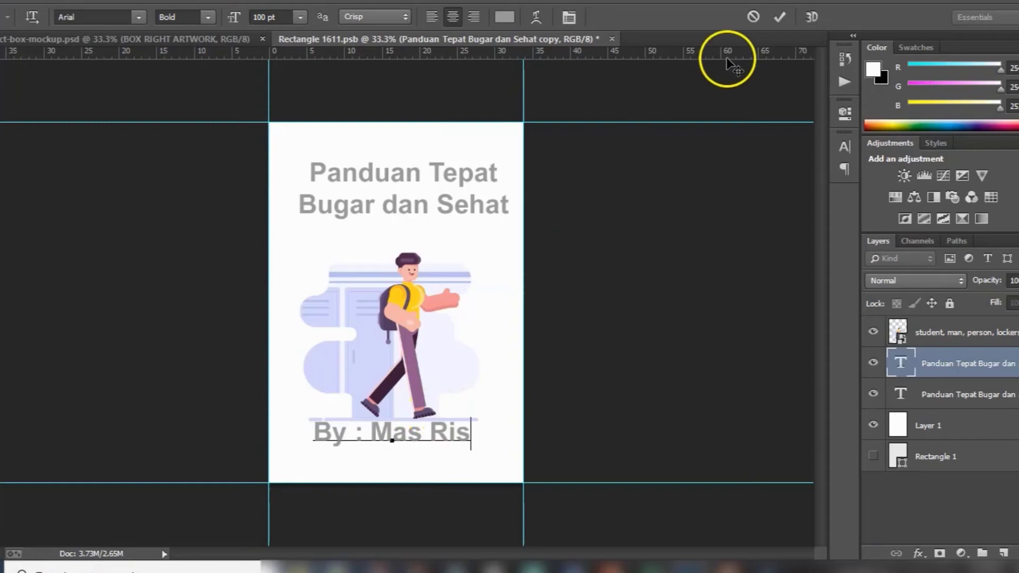
key("ctrl+Return")
key("v")
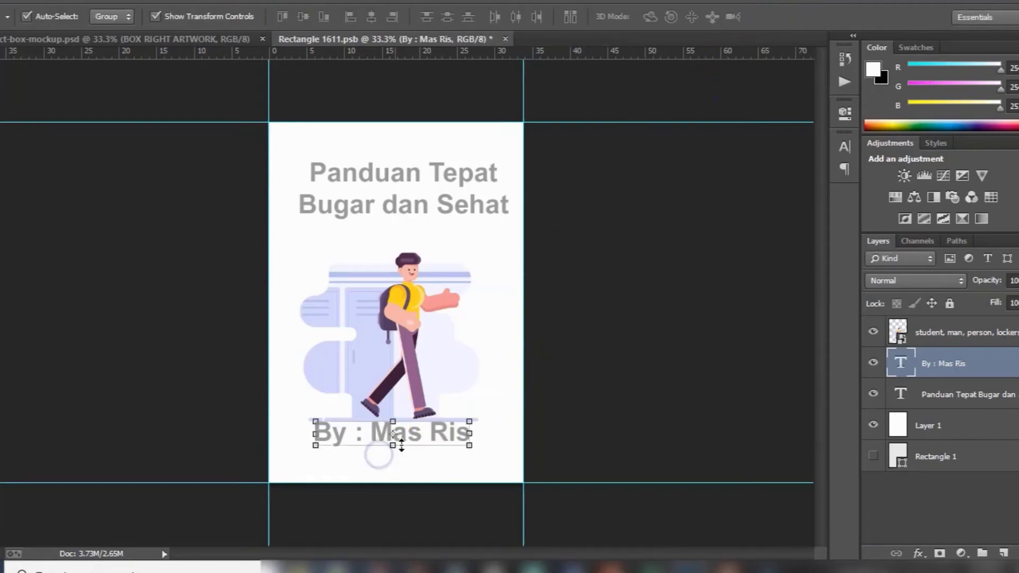
left_click_drag(409, 437, 411, 464)
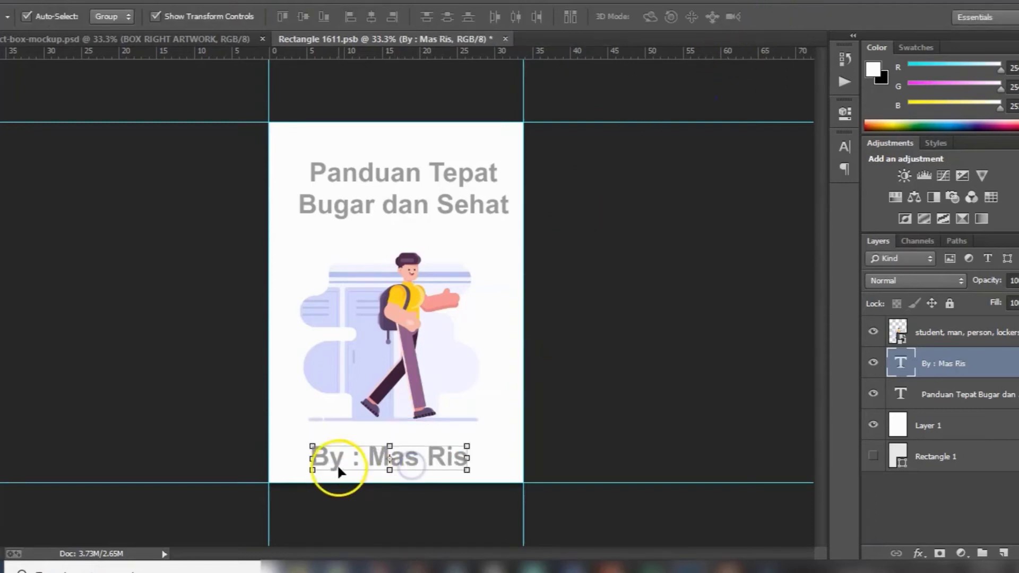
Shrink the author credit, settle it just above the bottom edge, and commit the transform.
left_click_drag(309, 469, 386, 457)
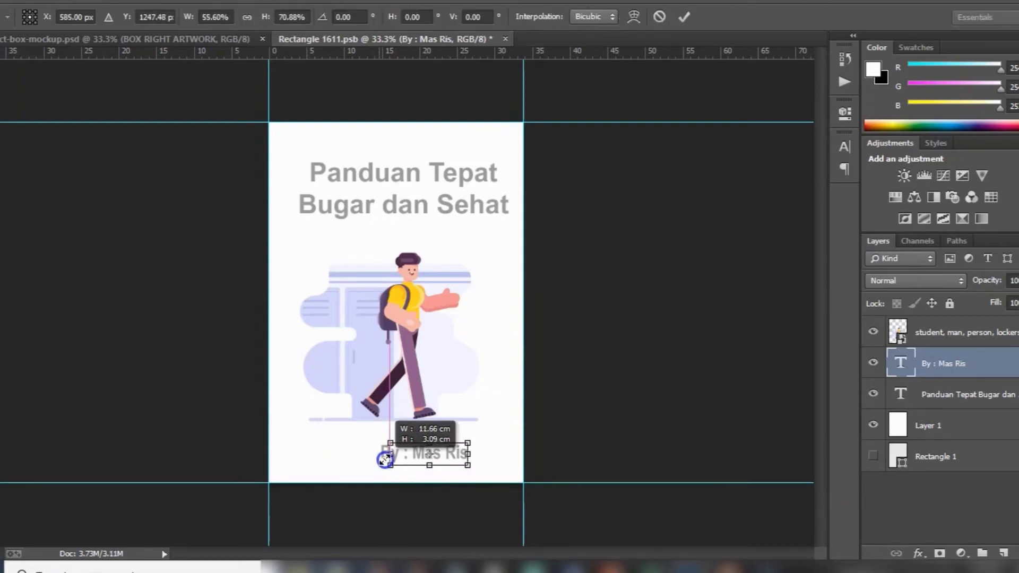
left_click_drag(387, 457, 395, 464)
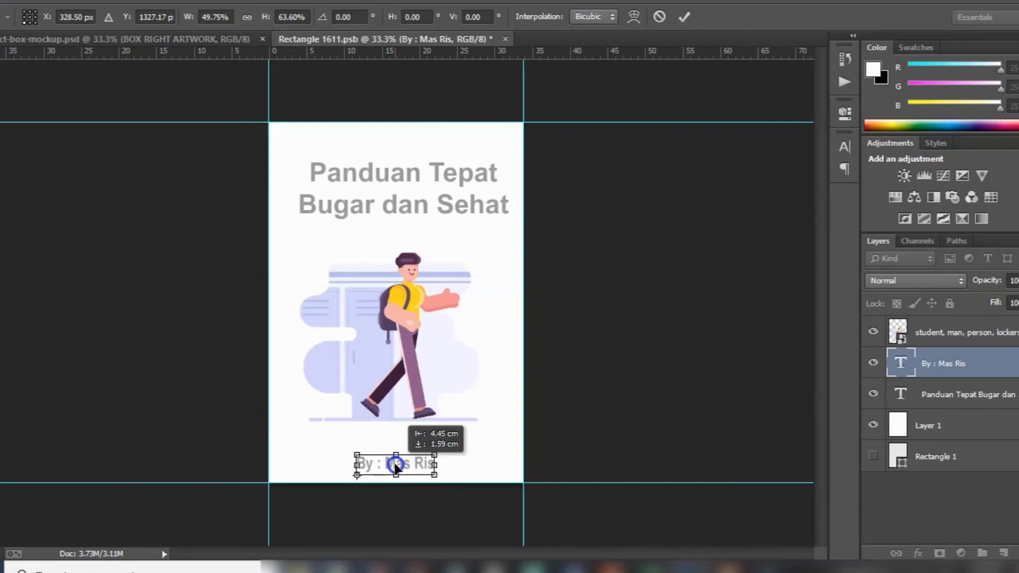
left_click_drag(395, 464, 395, 461)
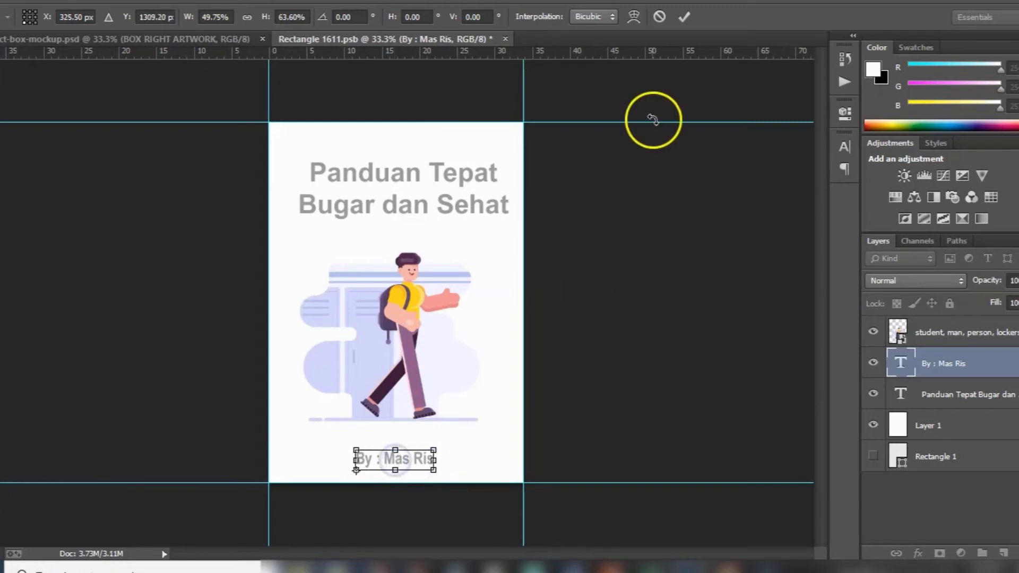
left_click(685, 17)
left_click(631, 390)
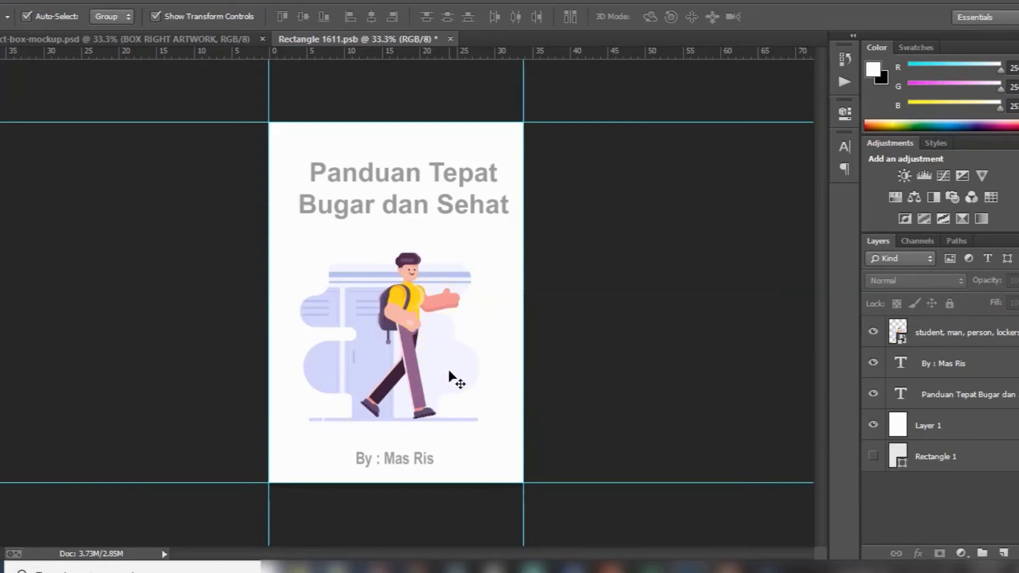
Save the cover artwork and return to the product-box-mockup document to see the updated front.
key("ctrl+s")
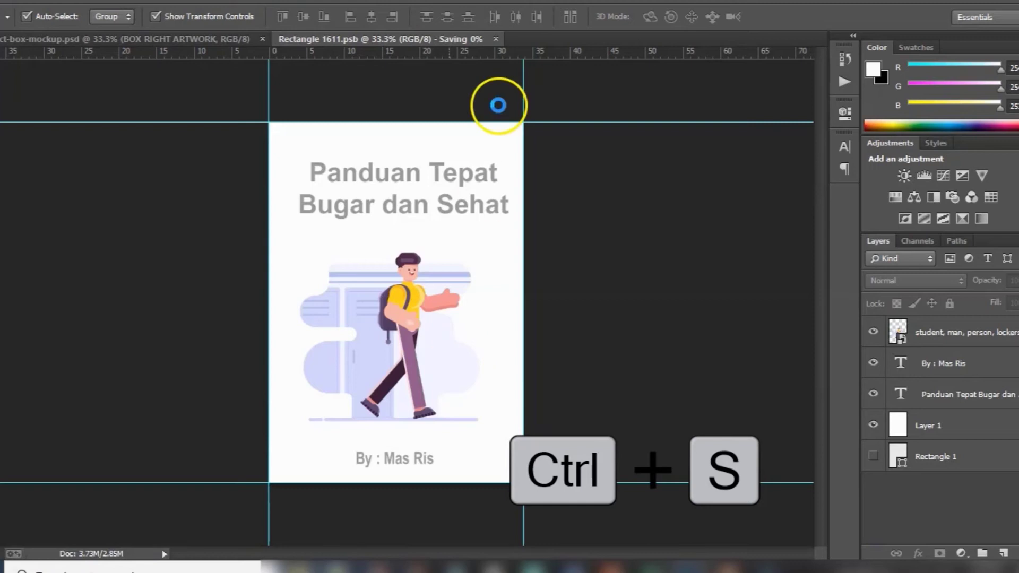
left_click(137, 40)
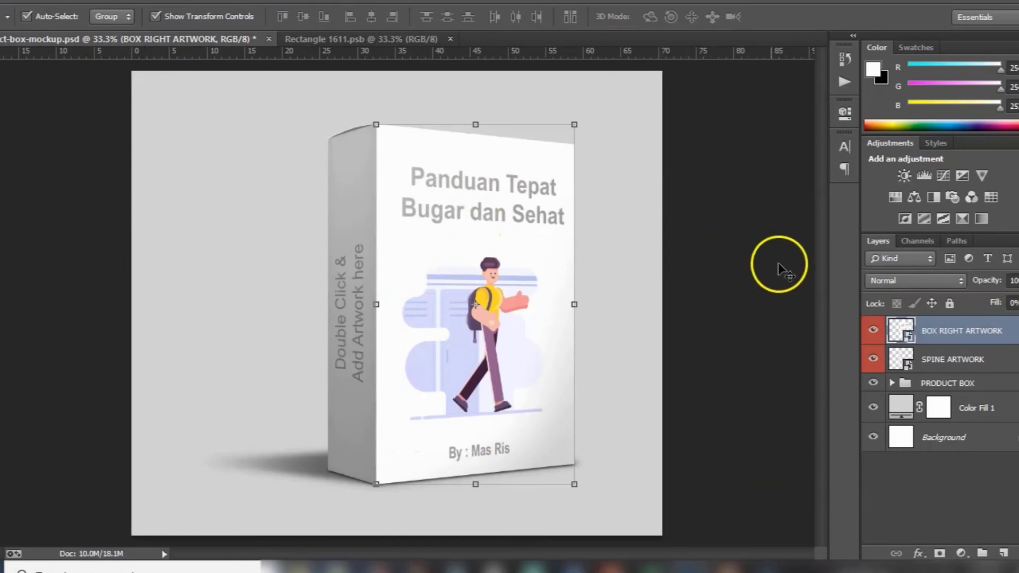
left_click(643, 364)
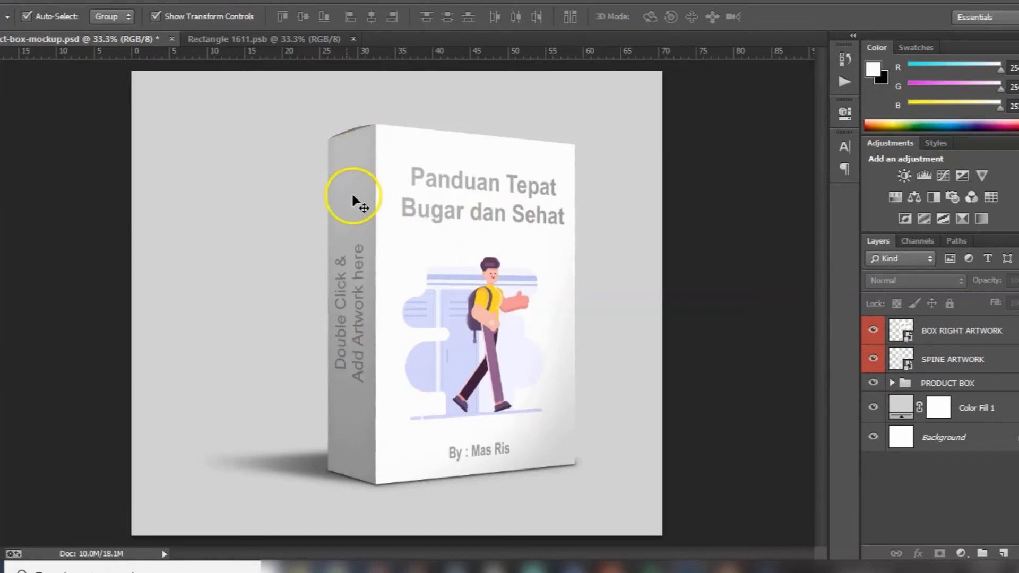
left_click(909, 368)
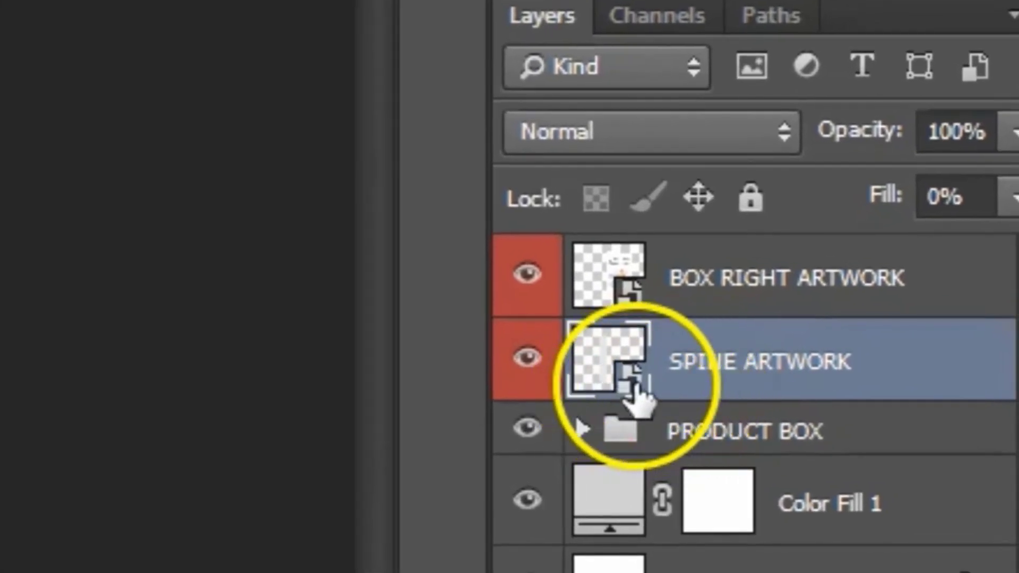
Open the SPINE ARTWORK smart object as Rectangle 17.psb and begin editing its vertical placeholder text.
double_click(649, 392)
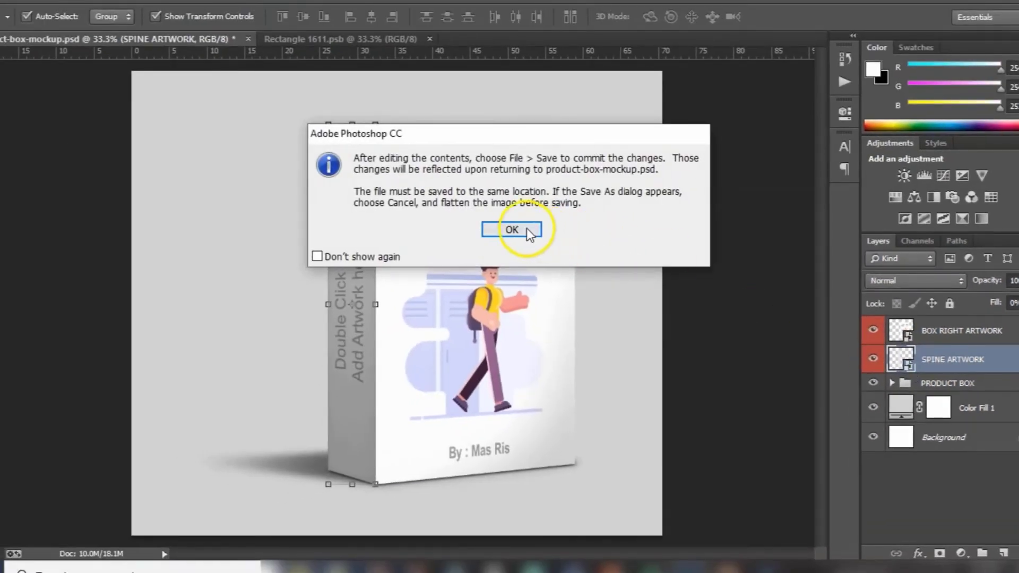
left_click(527, 228)
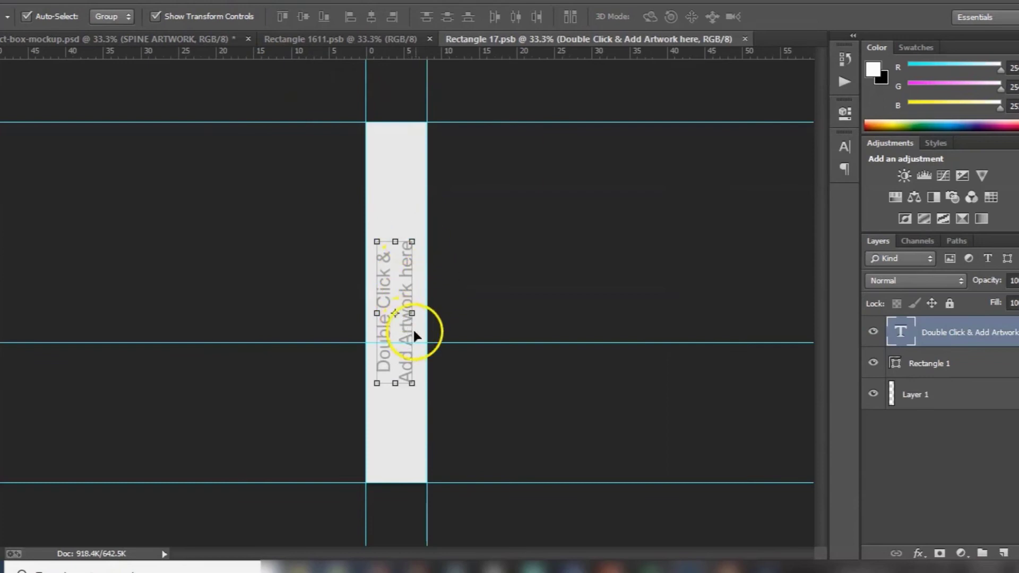
double_click(901, 332)
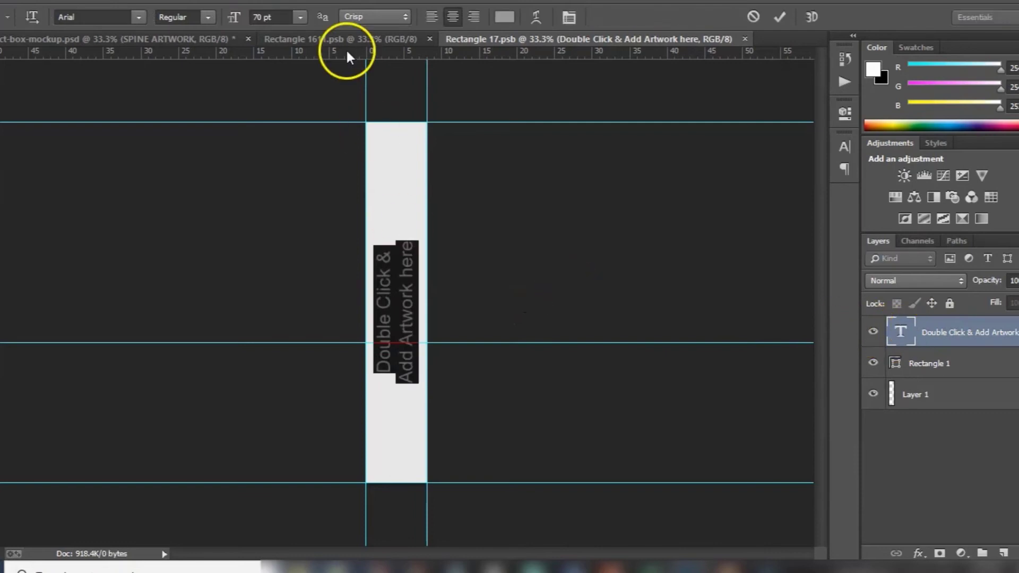
Retype the spine's vertical text as 'Panduan Tepat Bugar dan Sehat', then pick the barcode file in File Explorer.
left_click(351, 36)
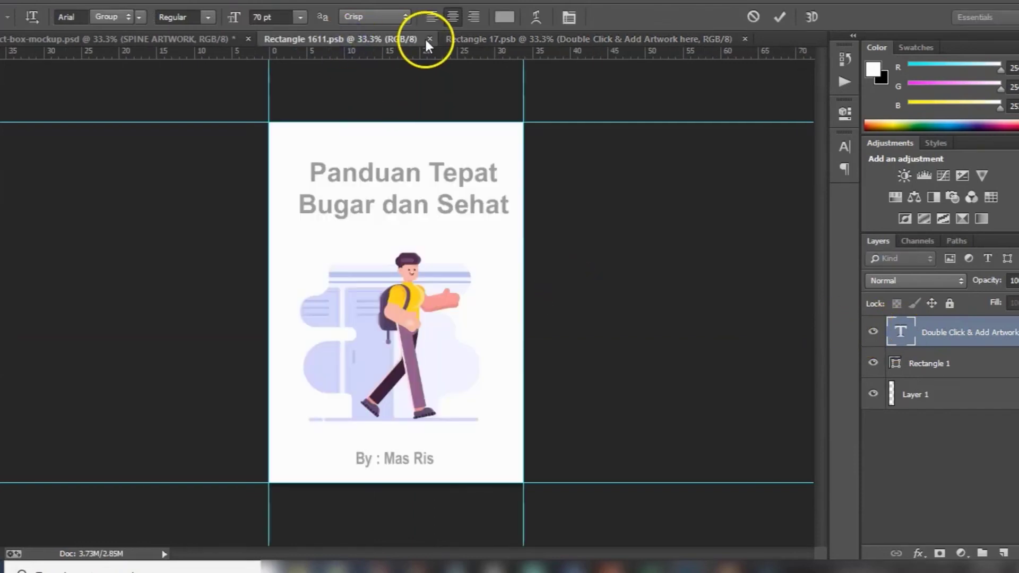
left_click(575, 41)
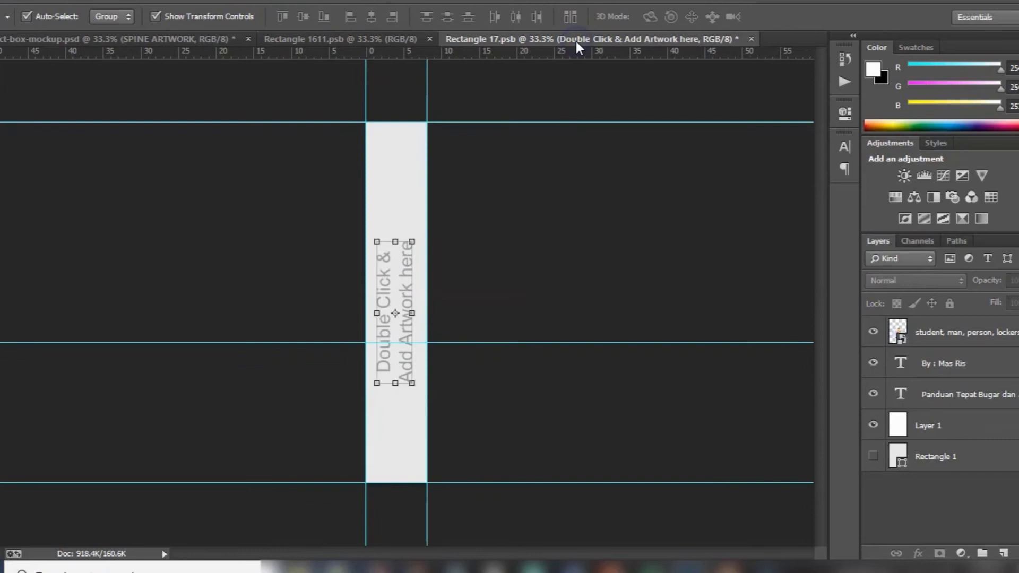
double_click(900, 332)
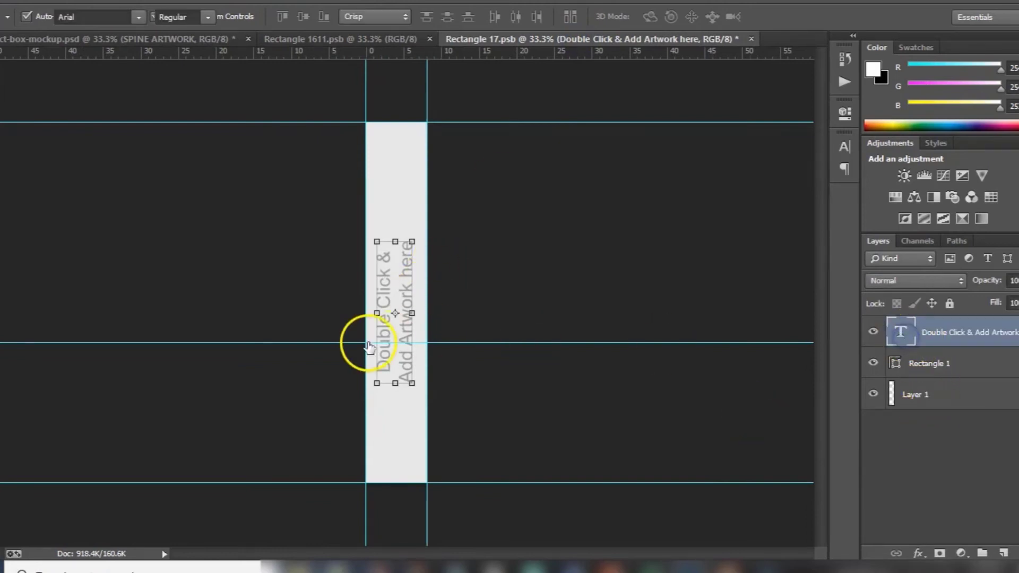
left_click(389, 363)
type("Panduan T")
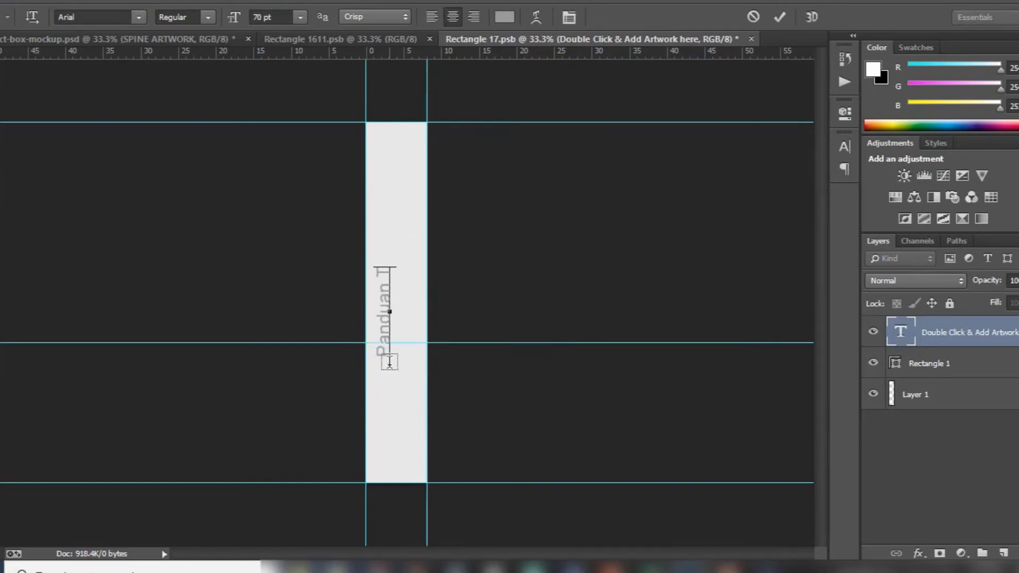
type("epat")
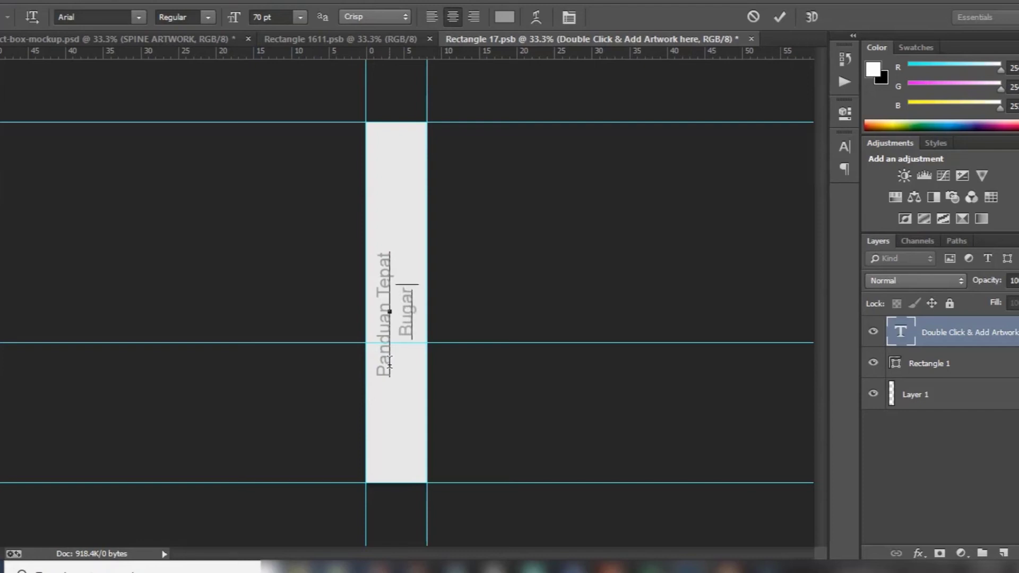
type("ehat")
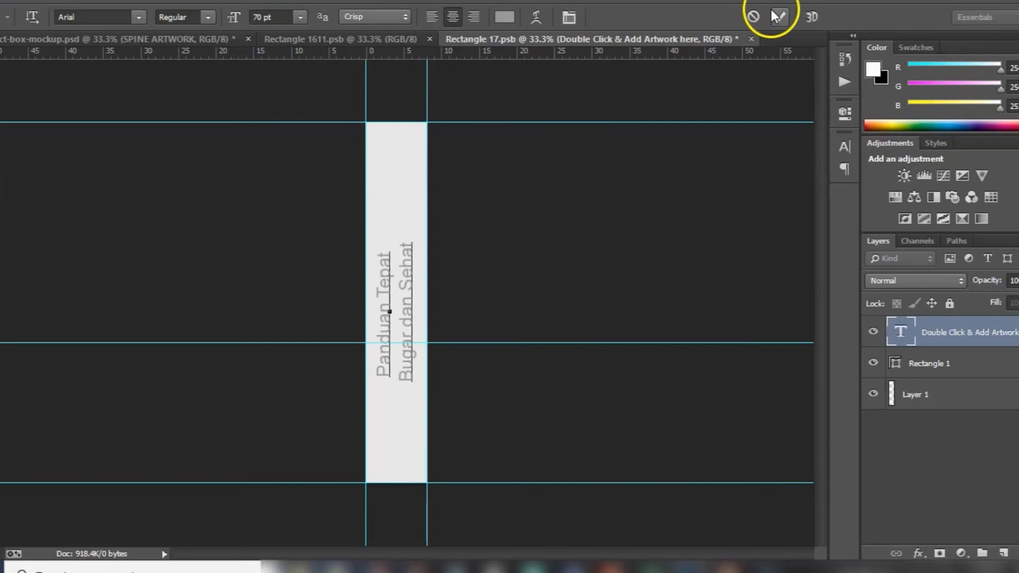
key("ctrl+a")
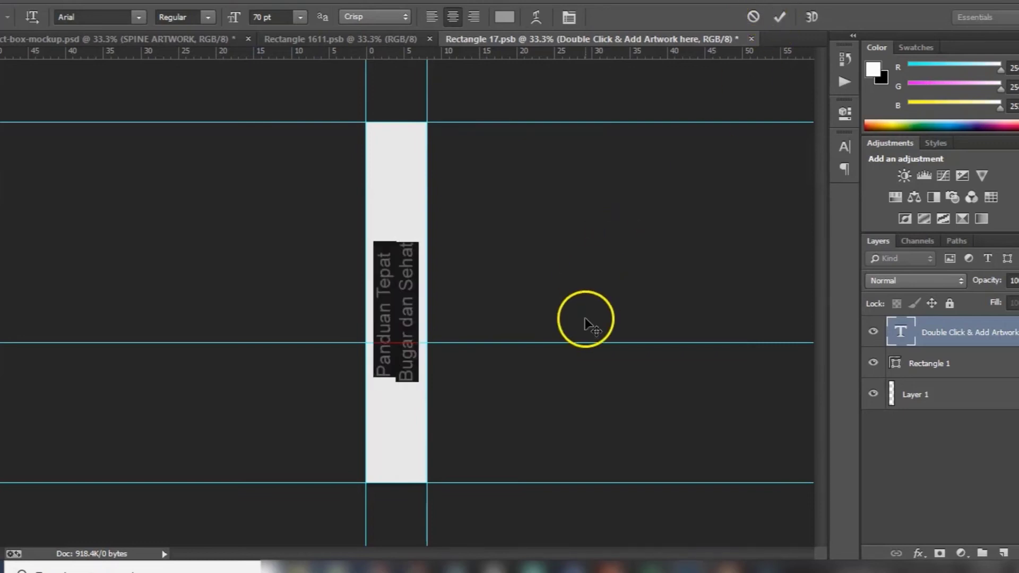
left_click(683, 247)
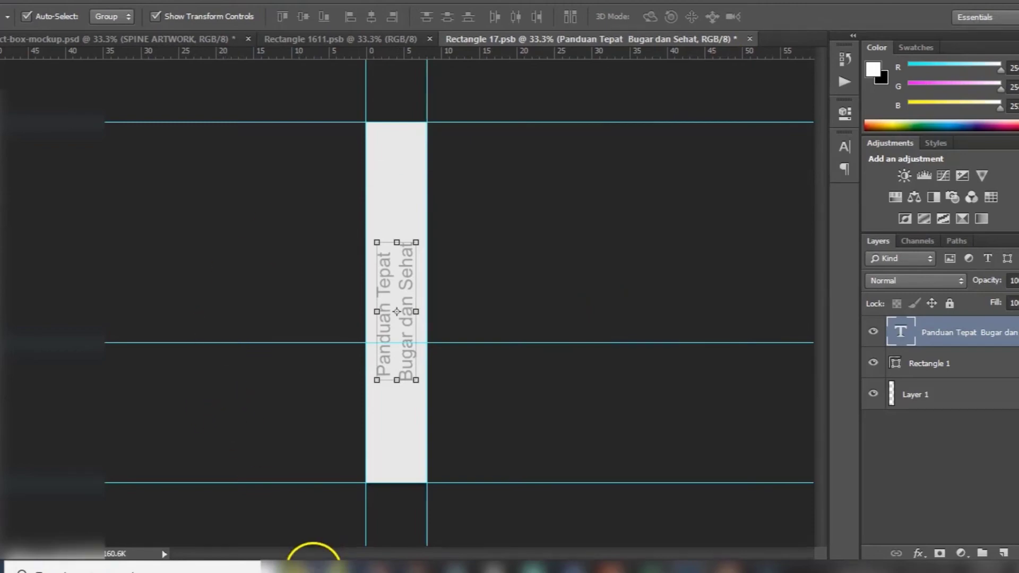
left_click(317, 563)
left_click(150, 175)
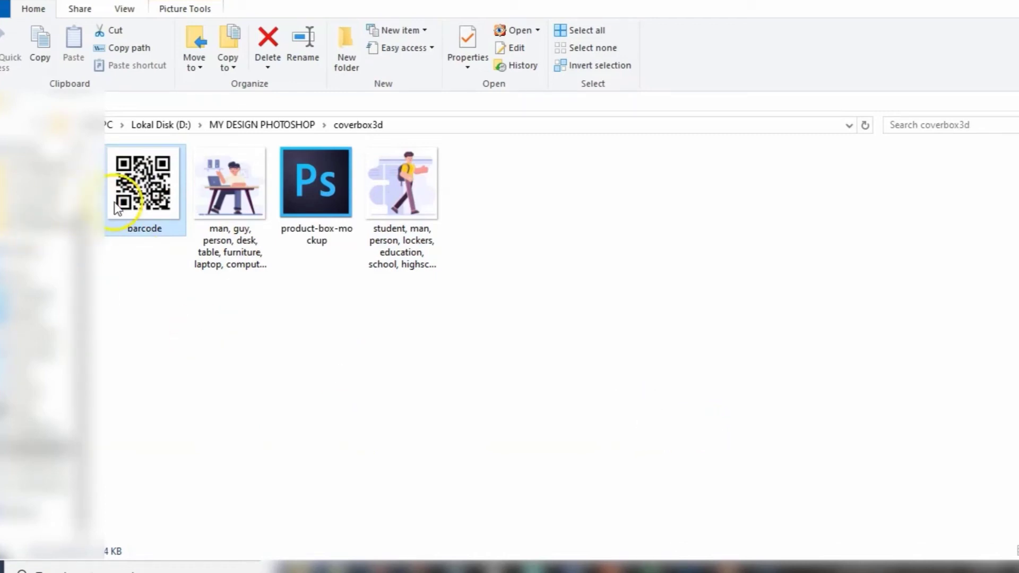
Drag the barcode image from the coverbox3d folder onto the Photoshop spine canvas.
mouse_move(144, 223)
left_mouse_down()
mouse_move(687, 514)
mouse_move(693, 568)
left_mouse_up()
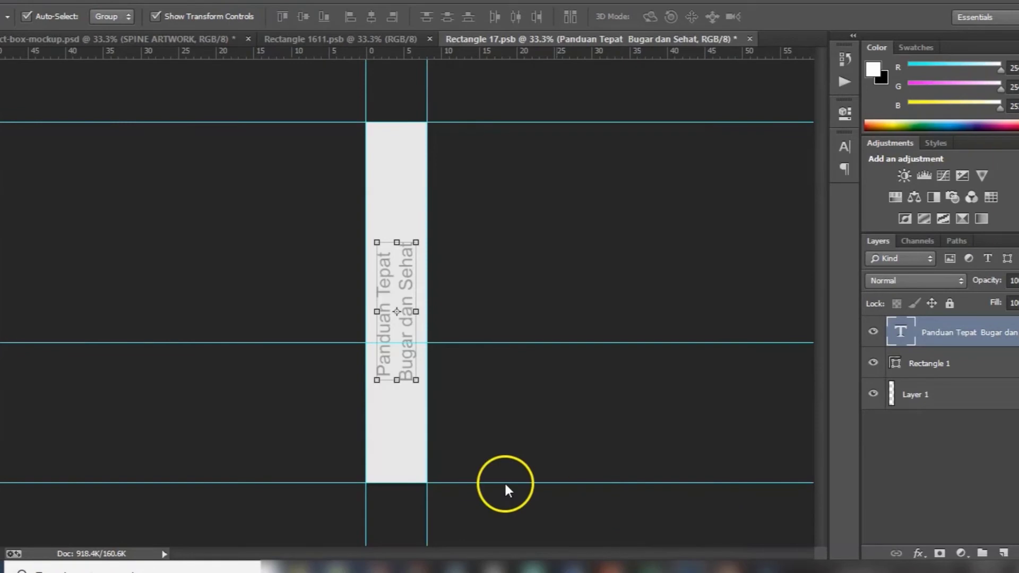
Drop the QR barcode, move it to the spine bottom, scale it down, centre it and commit.
left_click_drag(392, 447, 396, 440)
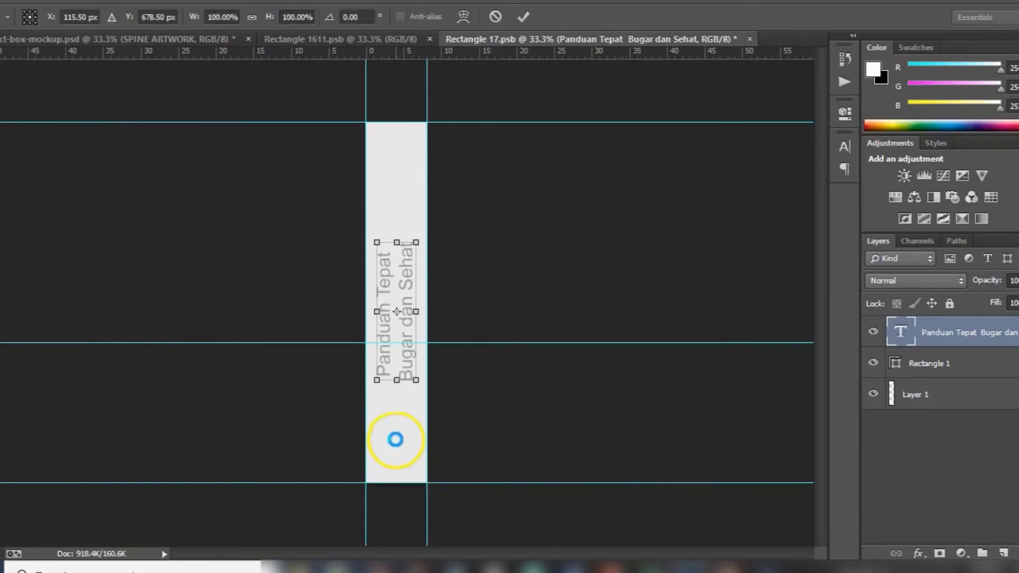
left_click_drag(398, 308, 400, 461)
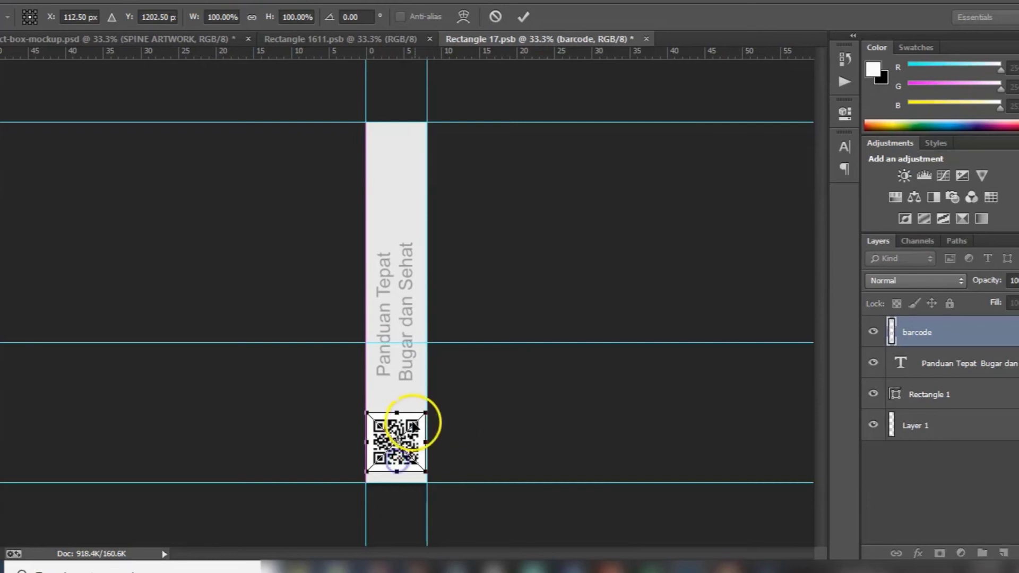
left_click_drag(425, 411, 414, 419)
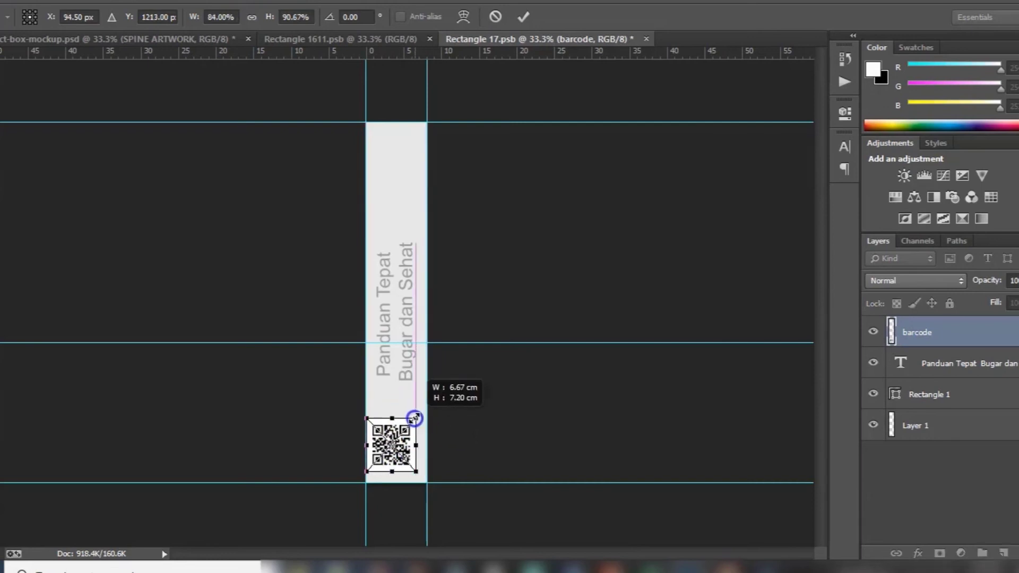
left_click_drag(414, 418, 416, 421)
left_click(418, 469)
left_click_drag(418, 469, 418, 470)
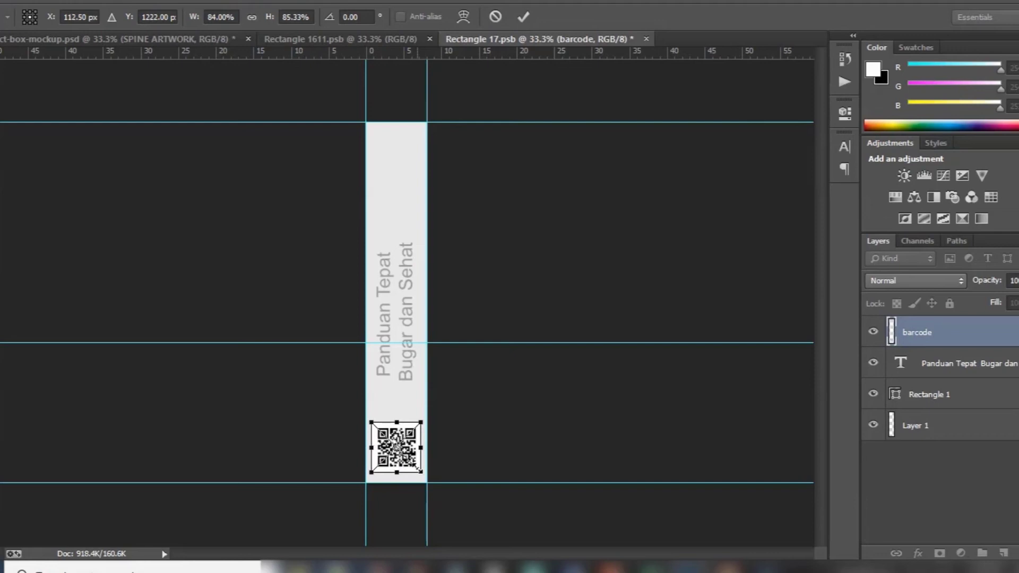
left_click(523, 16)
left_click(579, 212)
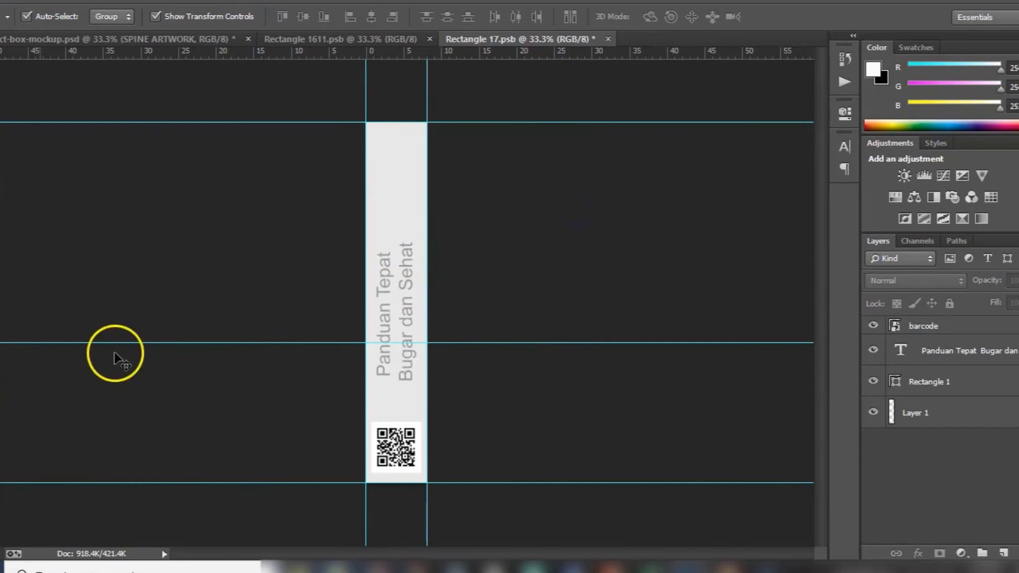
Select the title text layer in the Layers panel and open its right-click menu.
left_click(386, 272)
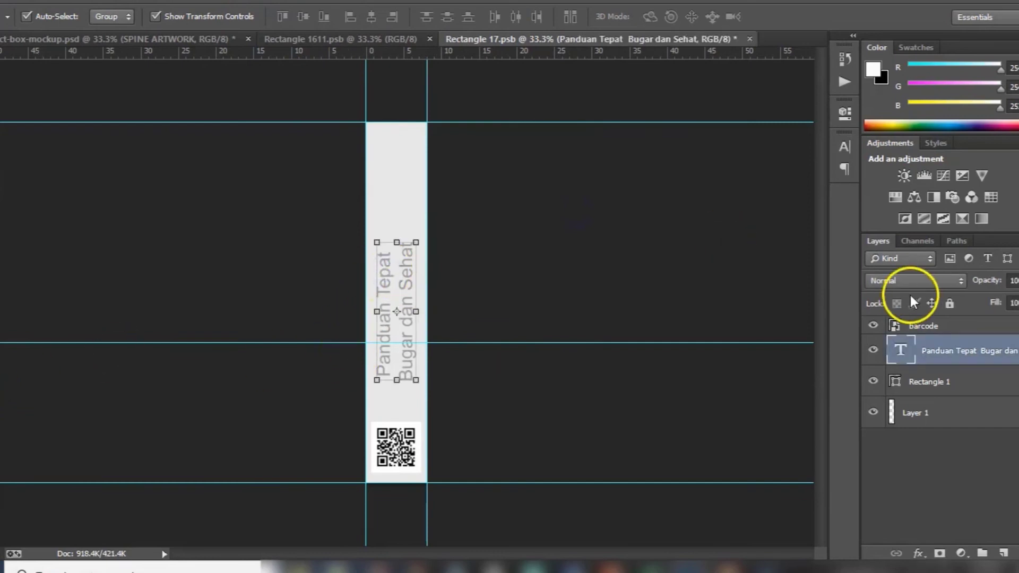
left_click(389, 144)
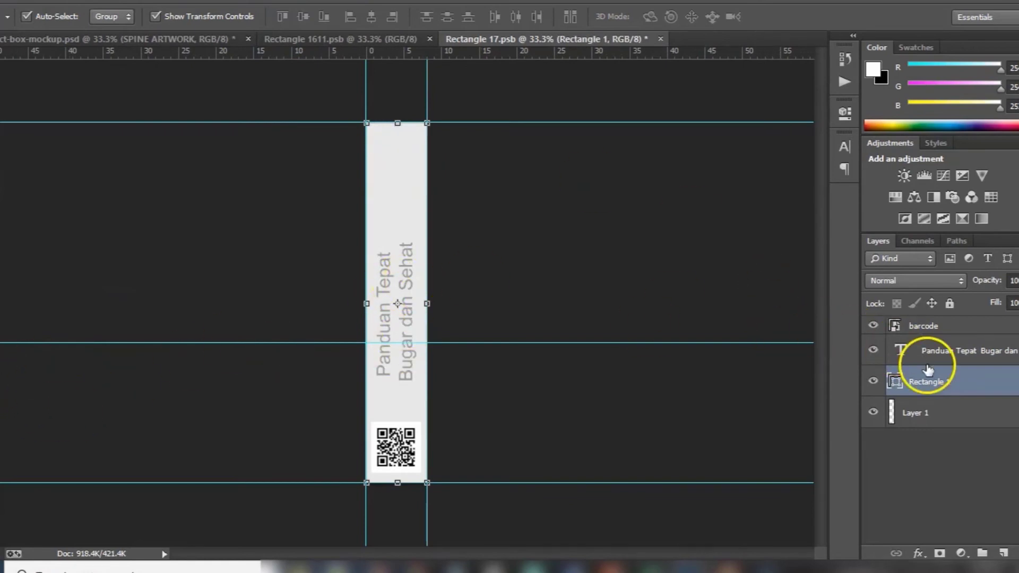
left_click(953, 354)
right_click(955, 356)
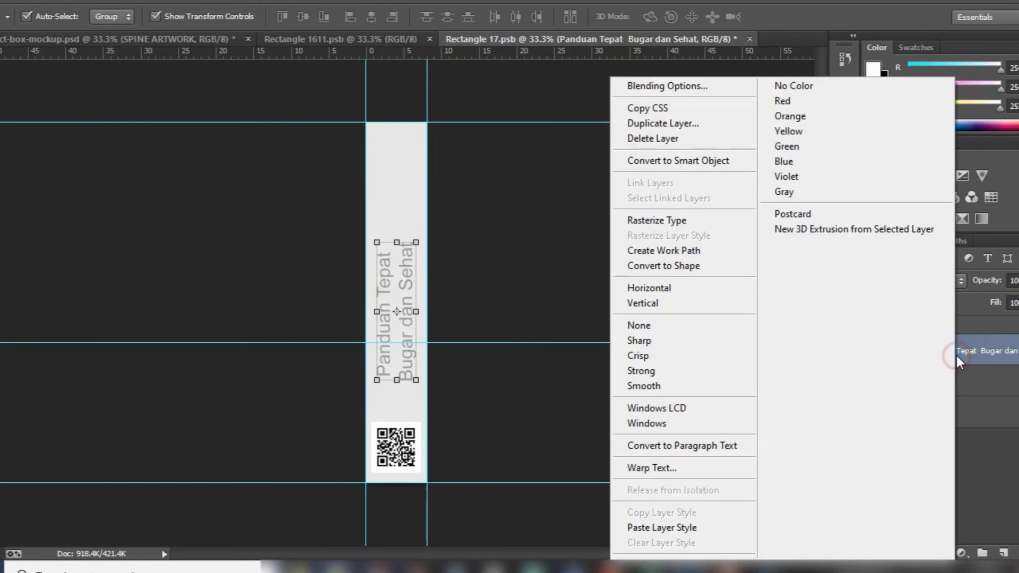
Duplicate the spine title layer and retype the copy as 'By Mas Ris'.
left_click(684, 127)
left_click(656, 159)
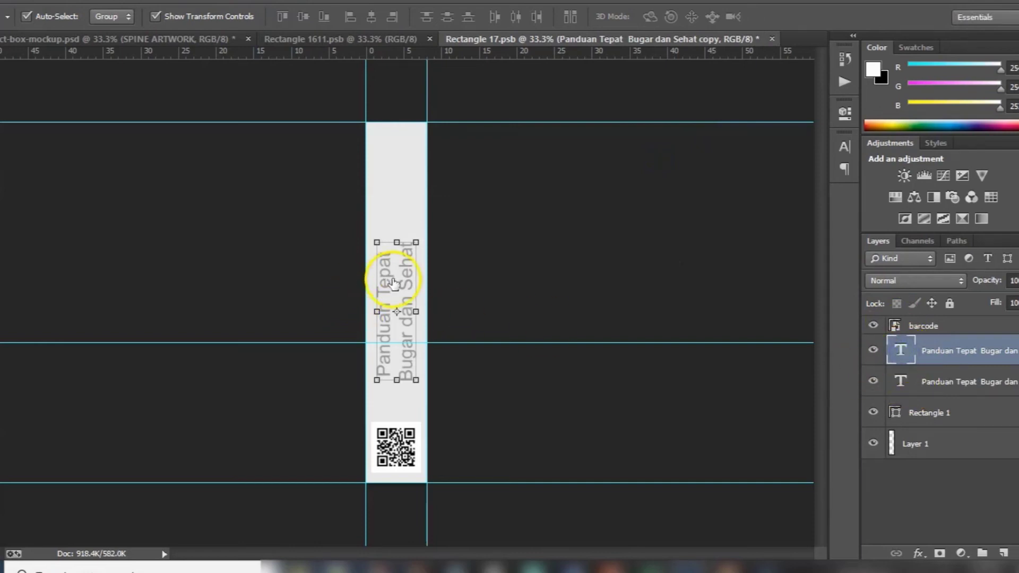
key("t")
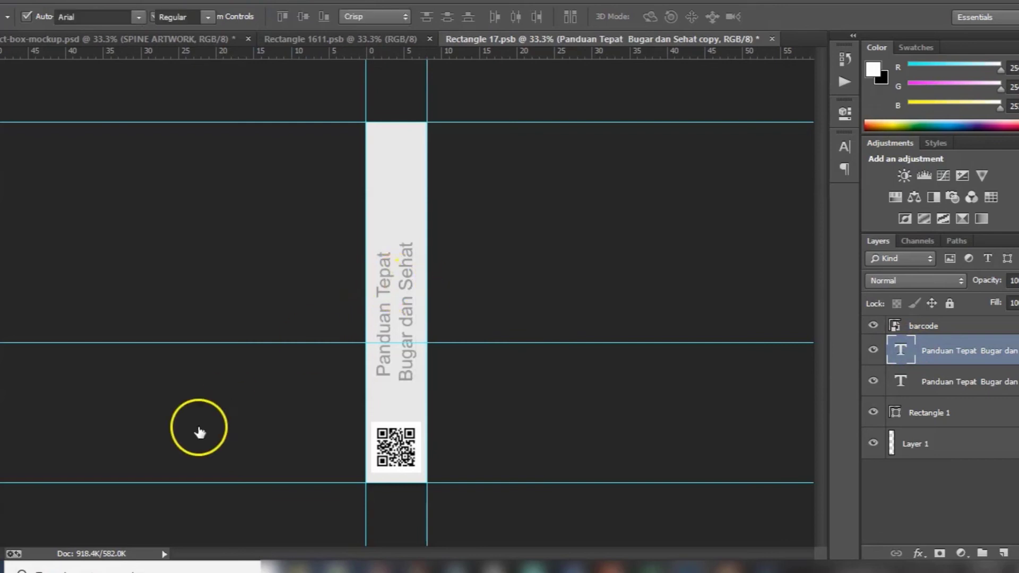
key("Return")
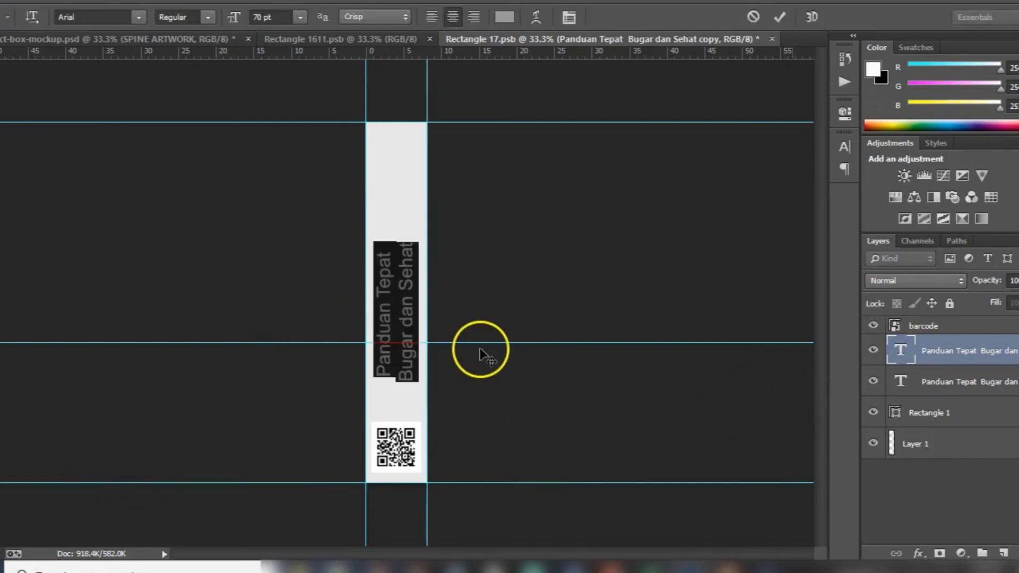
left_click(481, 346)
type("By Mas")
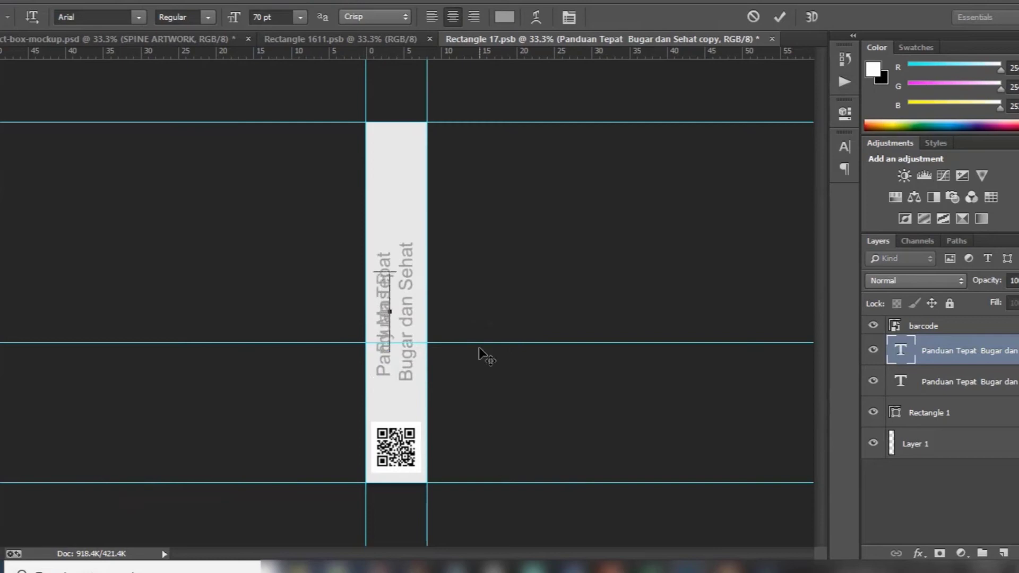
type("ns")
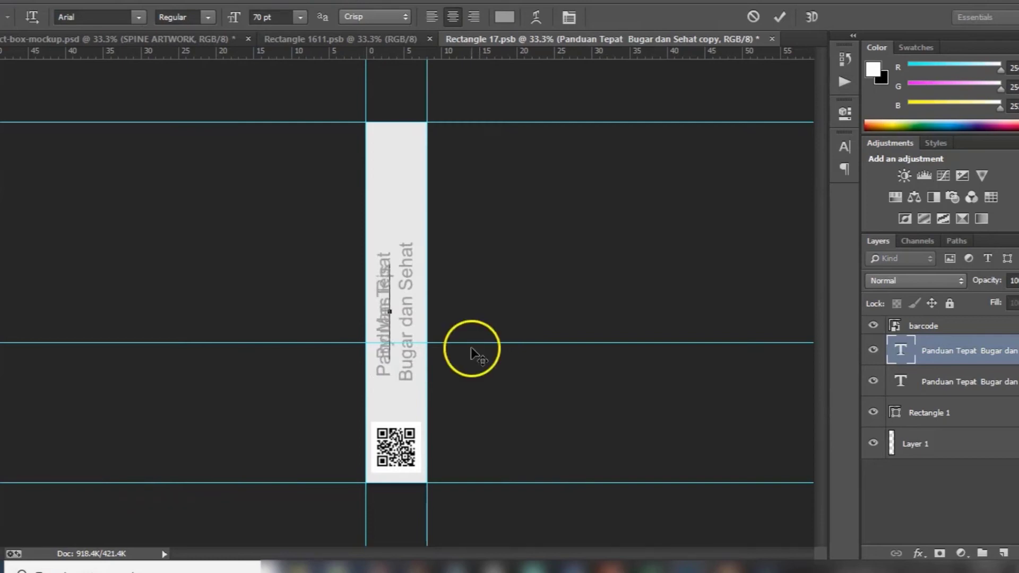
key("ctrl+Return")
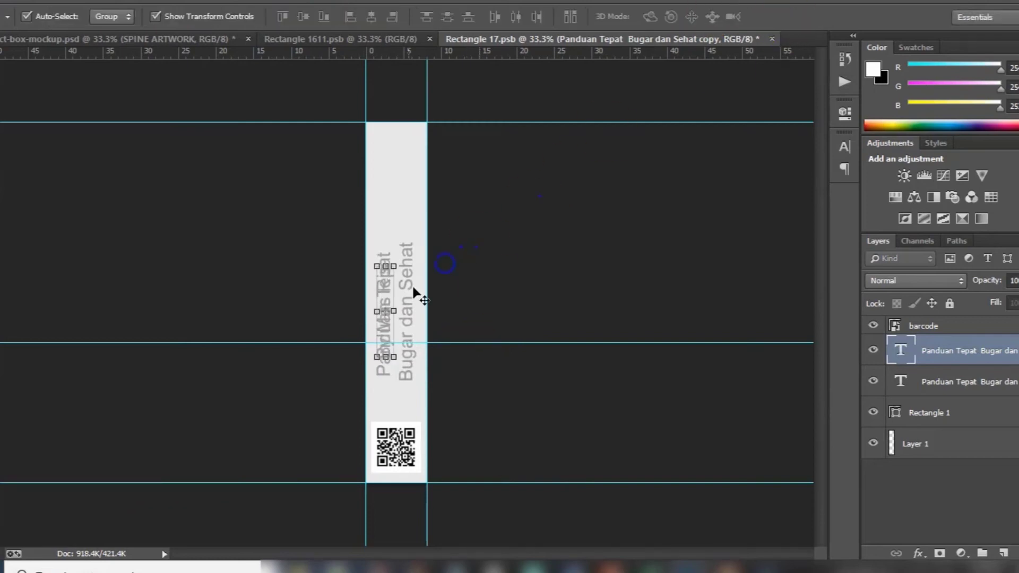
Free-transform the By Mas Ris text and move it up to the top of the spine.
key("ctrl+t")
left_click_drag(393, 222, 397, 196)
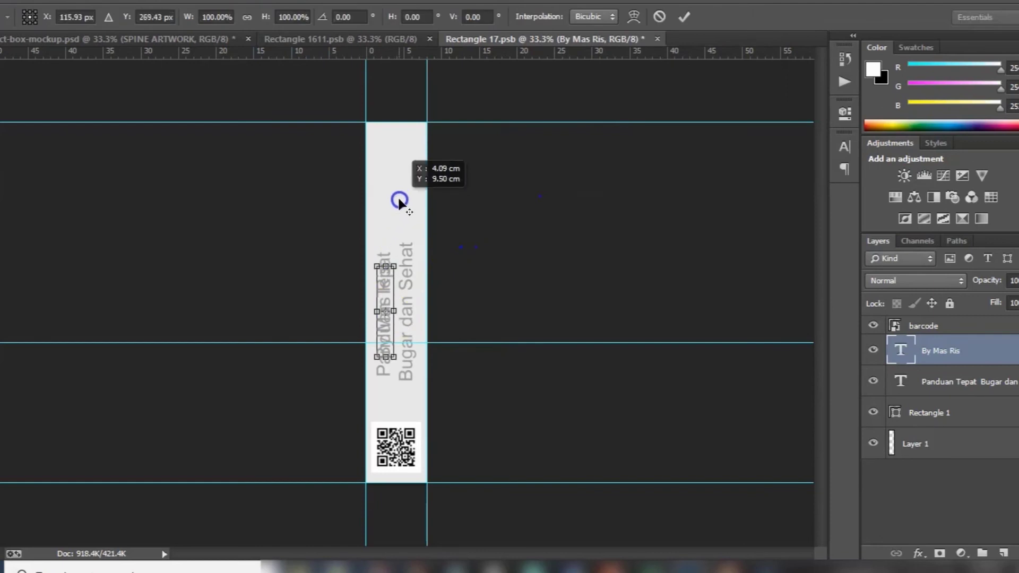
left_click_drag(387, 255, 397, 155)
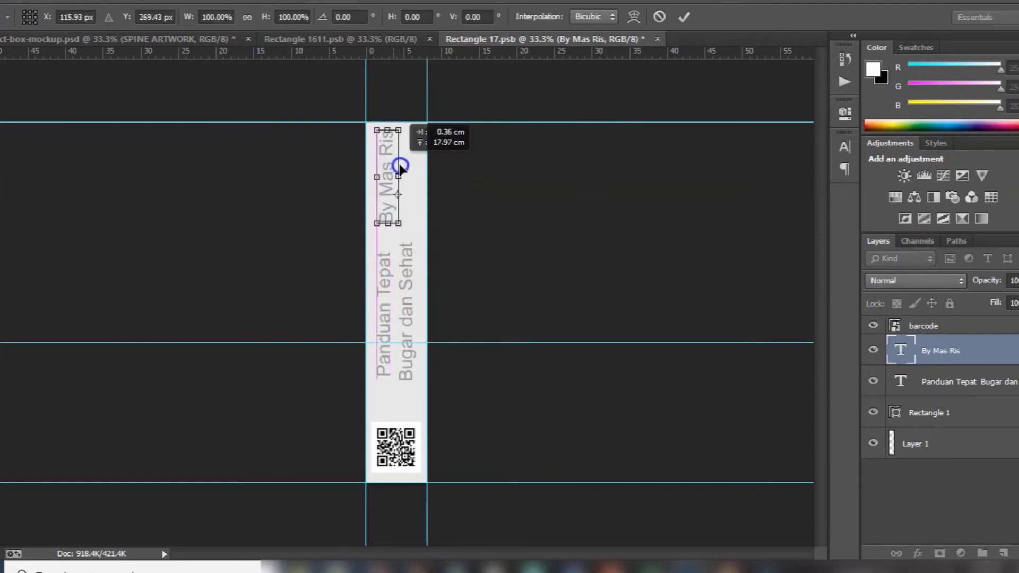
left_click_drag(397, 155, 399, 164)
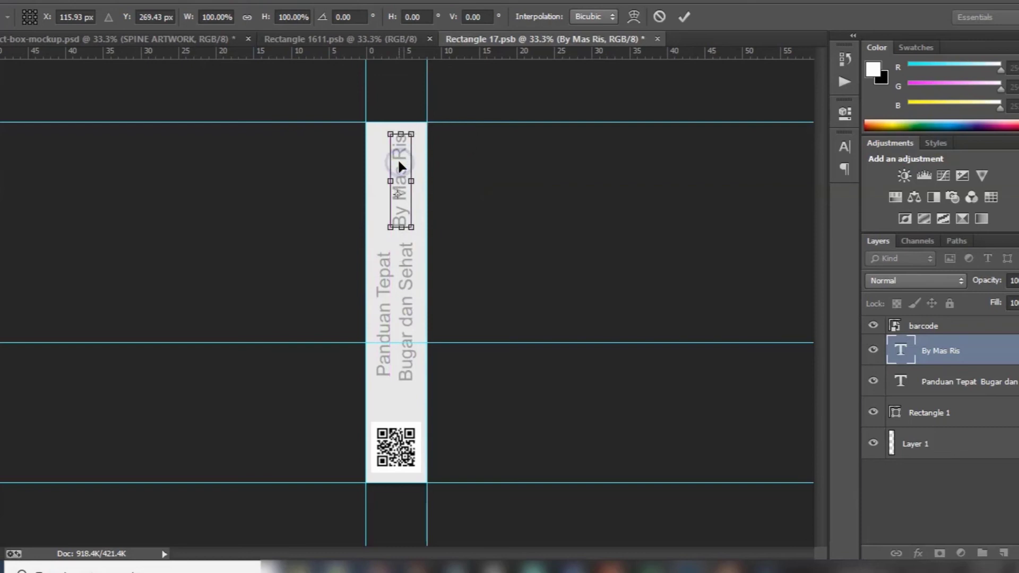
left_click(632, 17)
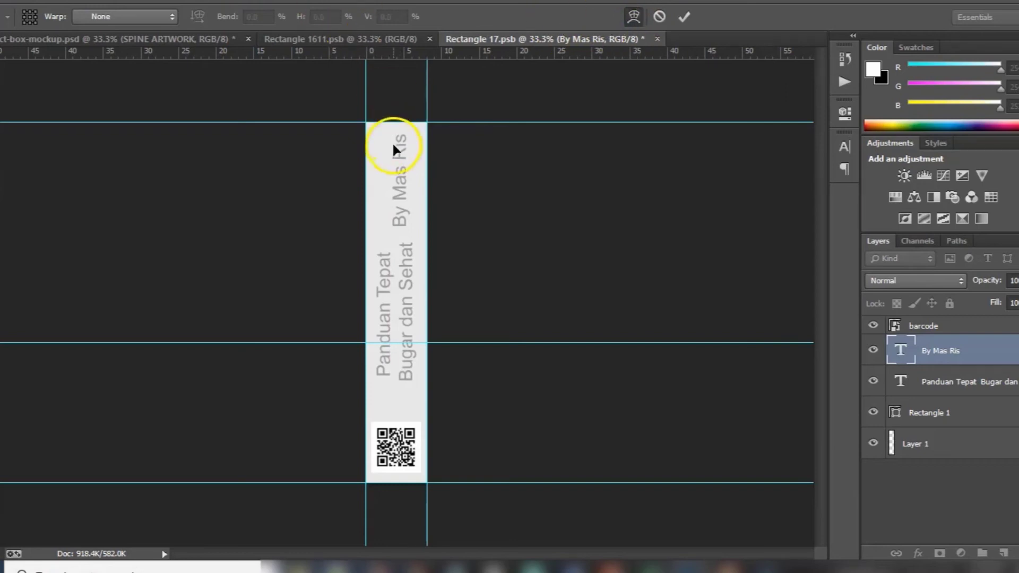
left_click(640, 15)
left_click(685, 17)
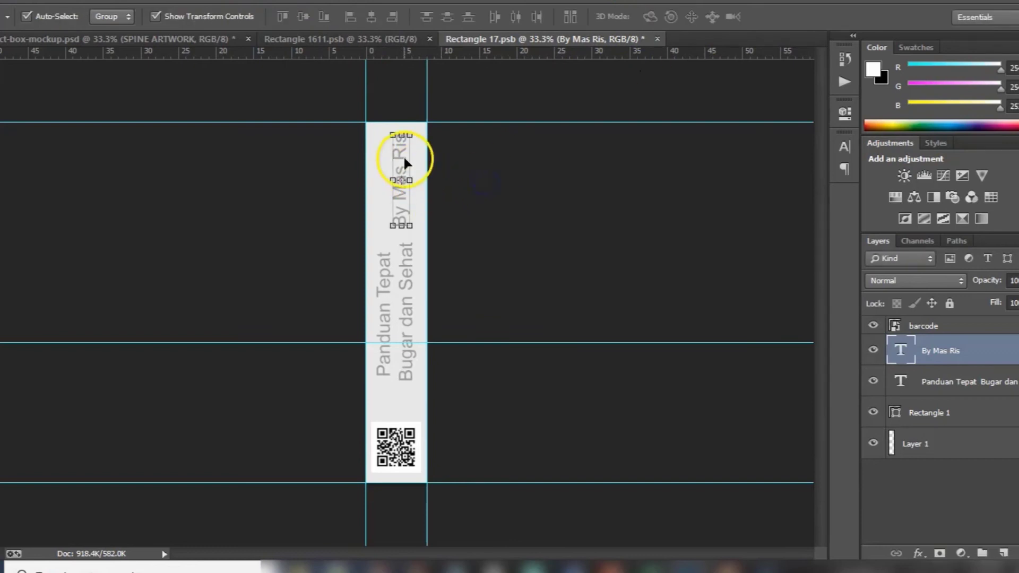
Rotate the By Mas Ris text to read horizontally, commit it and deselect.
mouse_move(422, 126)
left_mouse_down()
mouse_move(461, 205)
mouse_move(428, 173)
mouse_move(396, 183)
mouse_move(409, 141)
left_mouse_up()
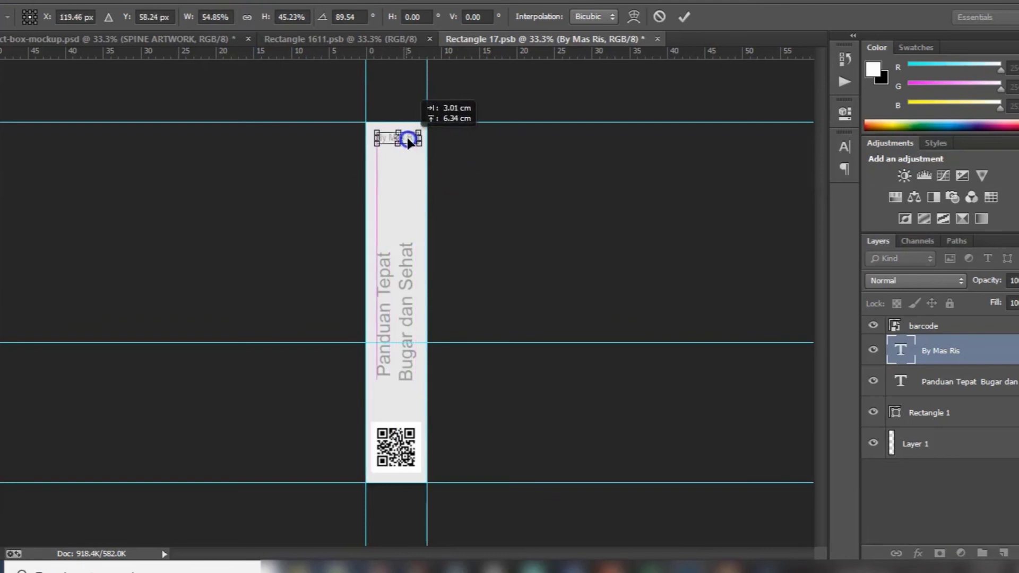
left_click(684, 16)
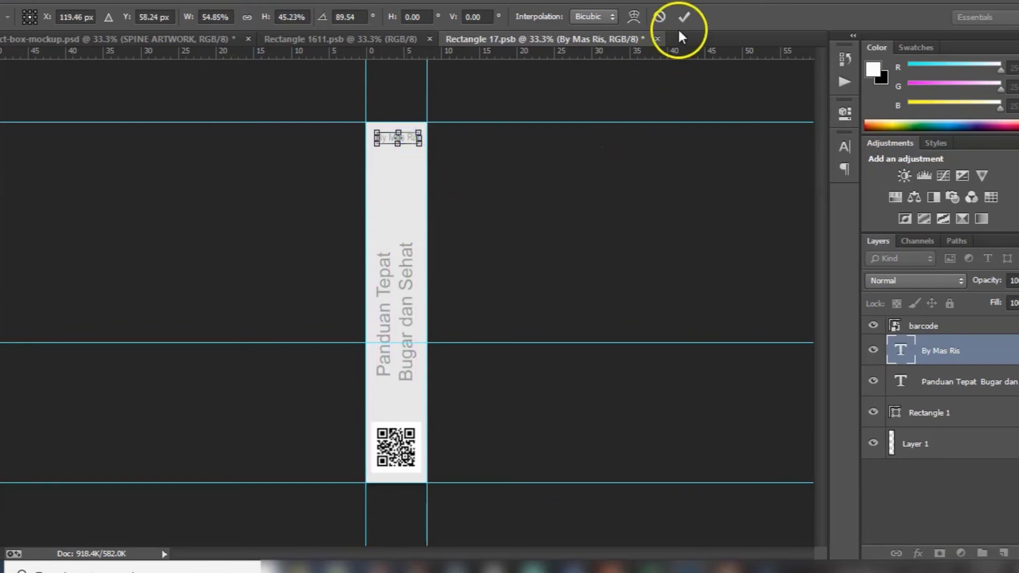
left_click(619, 186)
left_click(404, 140)
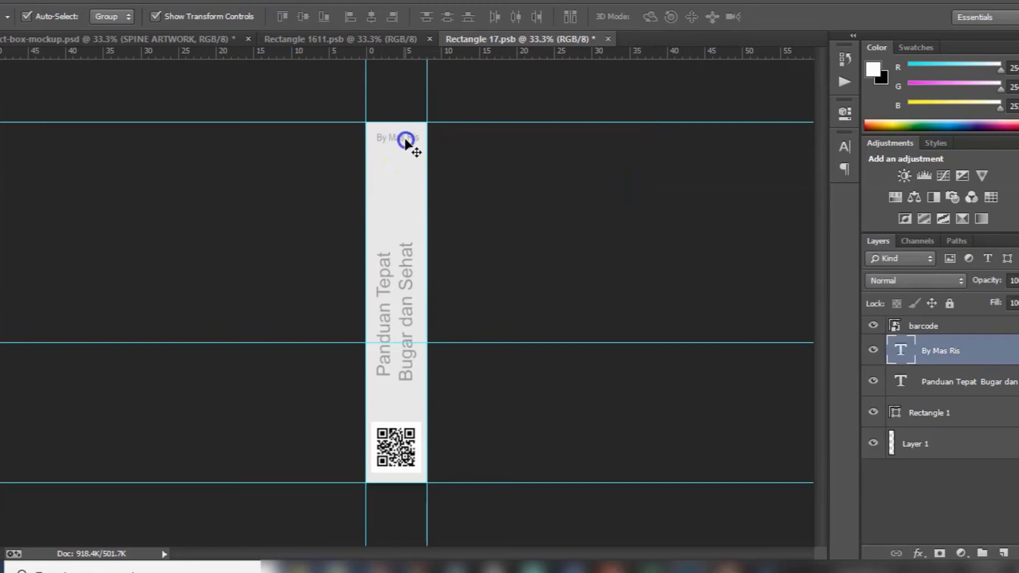
left_click(480, 160)
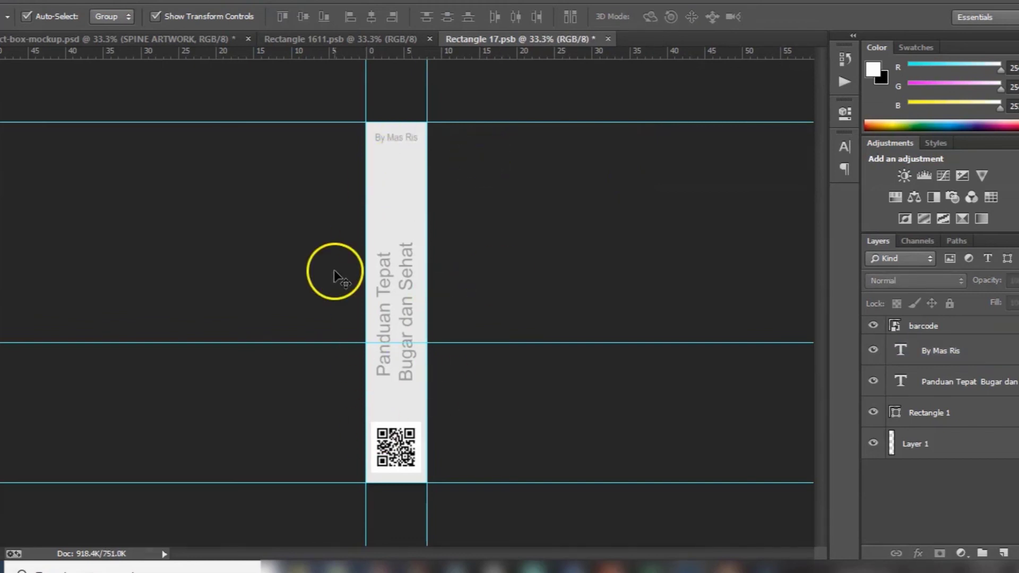
Save the spine smart object, return to product-box-mockup.psd and hide its white Background layer.
key("ctrl+s")
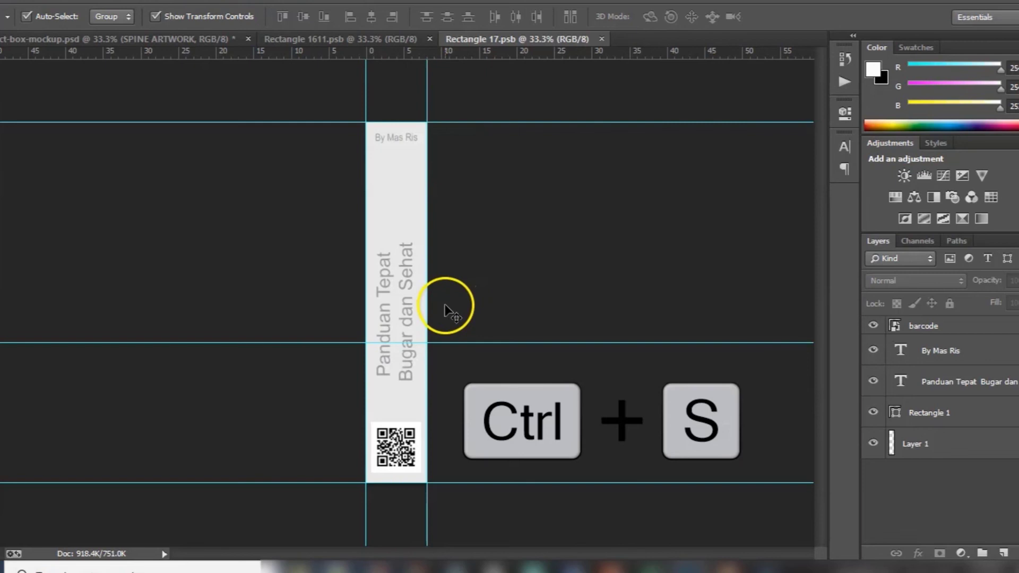
left_click(177, 38)
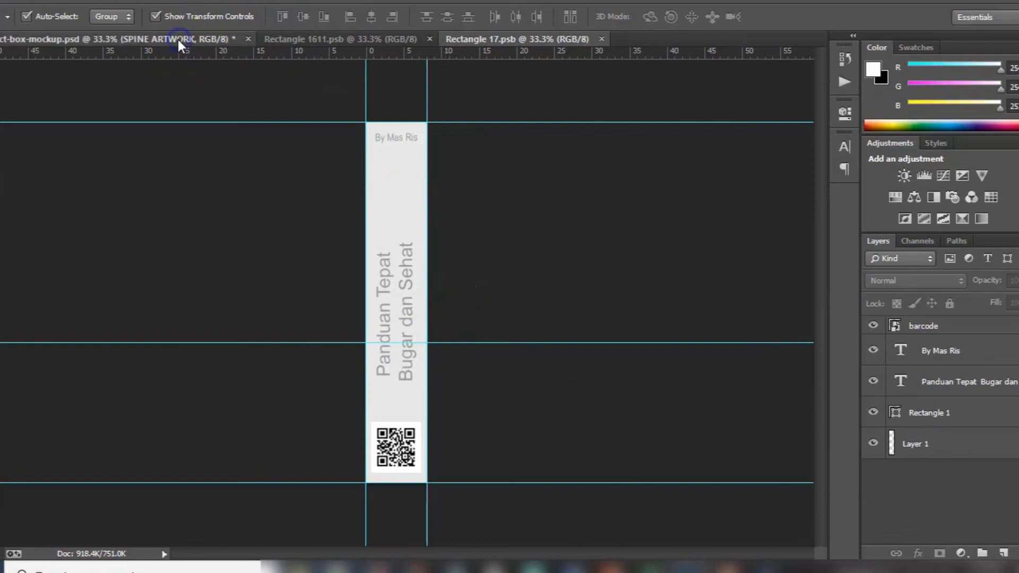
left_click(733, 168)
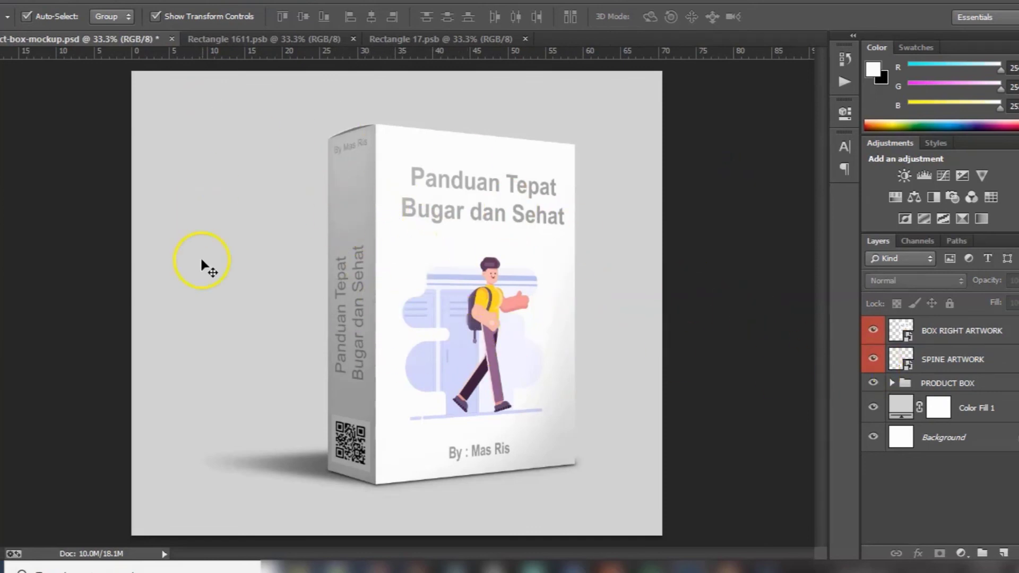
left_click(874, 437)
Hide the Background and Color Fill 1 layers to leave a transparent backdrop.
left_click(942, 443)
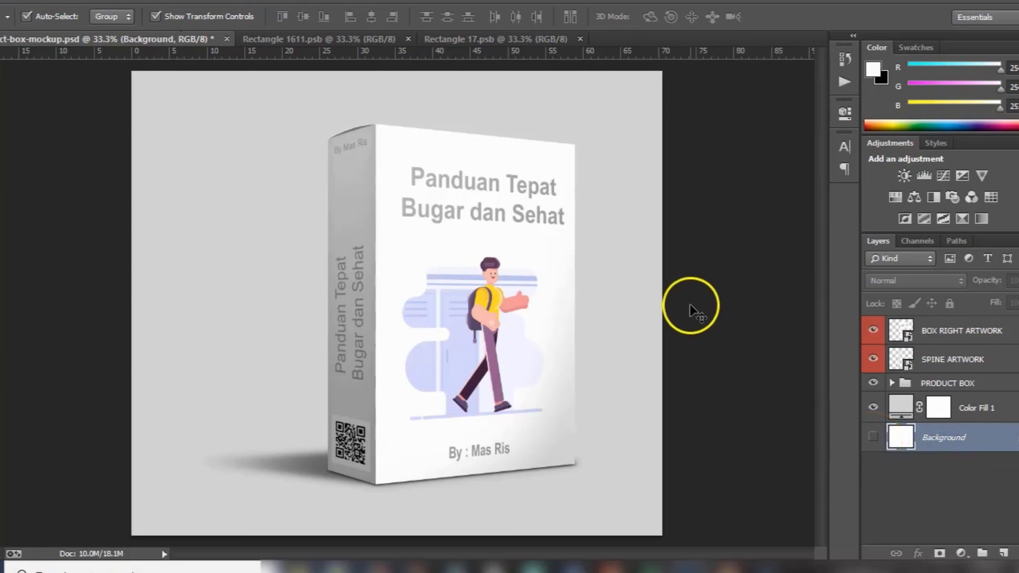
left_click(872, 408)
left_click(859, 430)
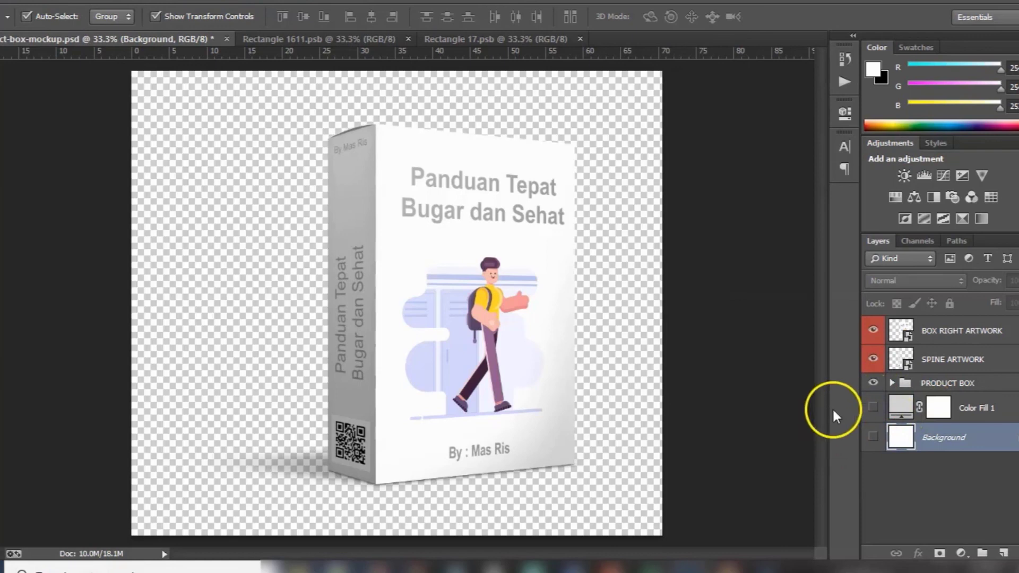
Select all the box layers together and shift the whole box to recentre it on the canvas.
left_click(442, 245)
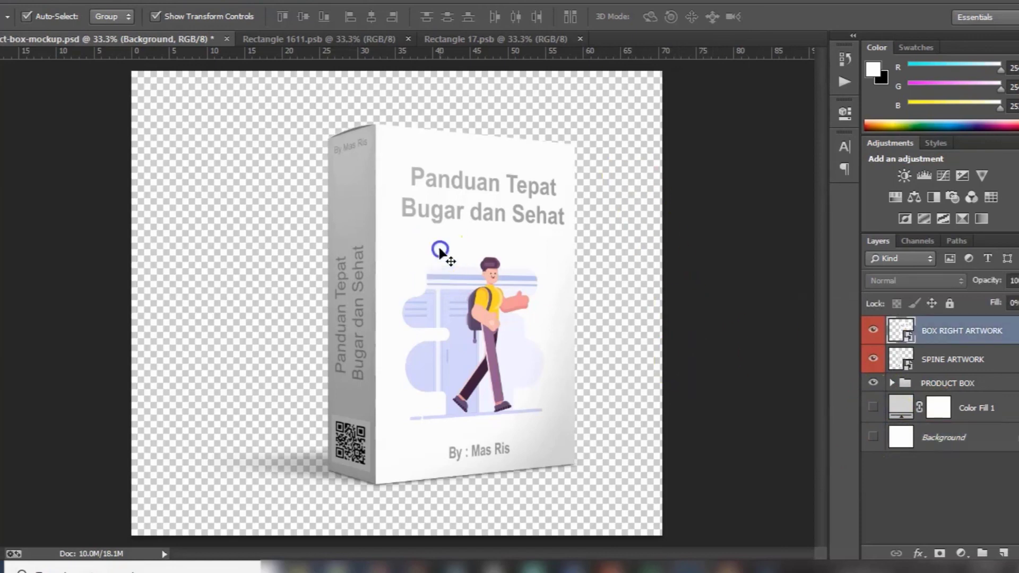
left_click_drag(278, 98, 591, 476)
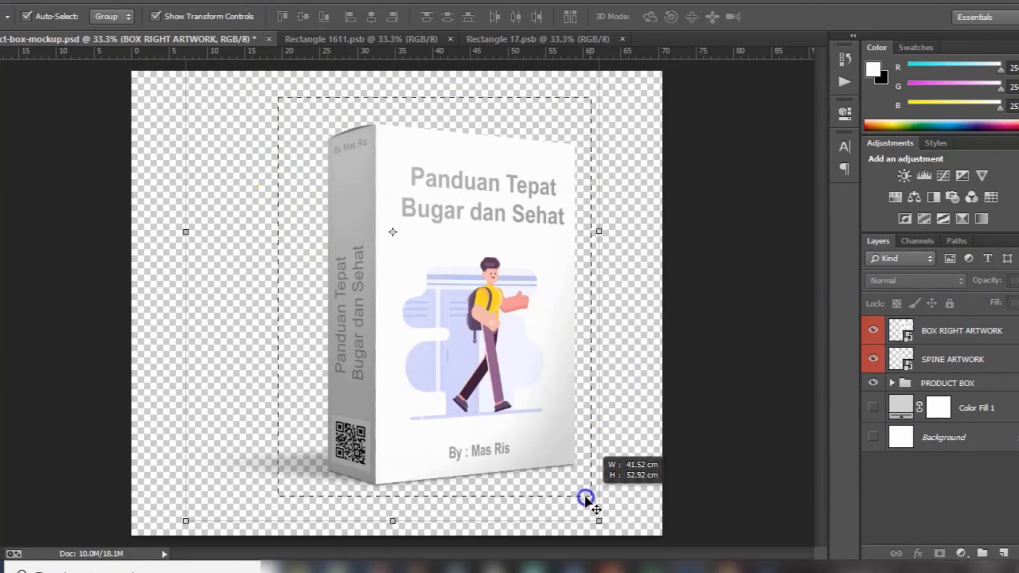
left_click_drag(590, 480, 587, 493)
mouse_move(534, 366)
left_mouse_down()
mouse_move(503, 362)
mouse_move(503, 378)
mouse_move(512, 366)
left_mouse_up()
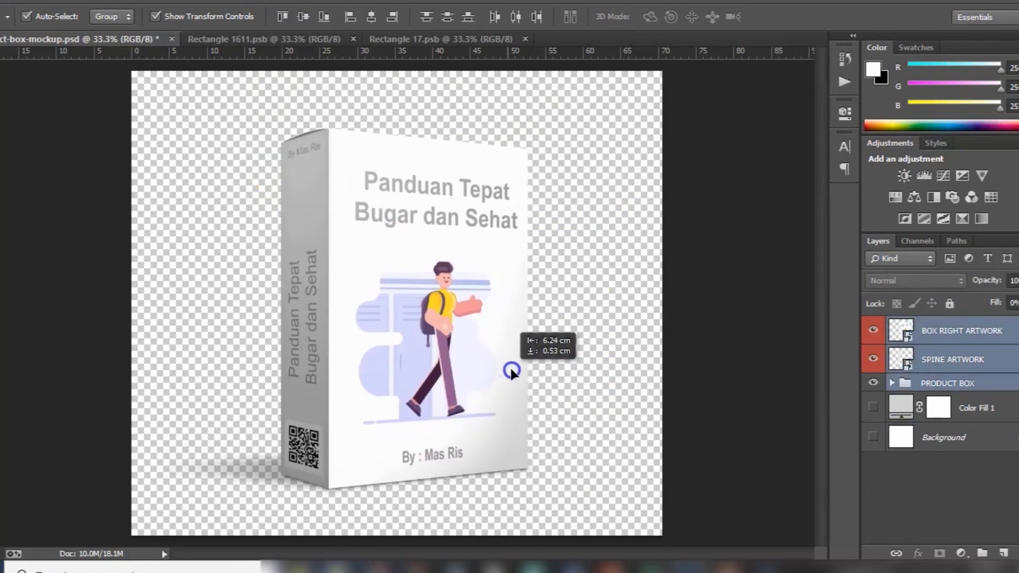
left_click(640, 364)
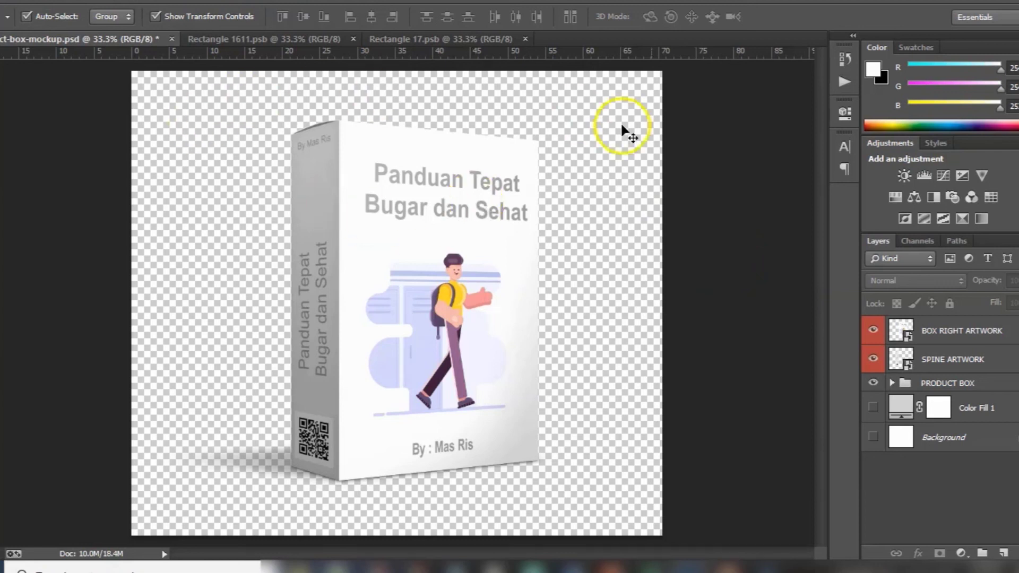
Save As a PNG named 'cover 1' in coverbox3d, accepting the default PNG options.
left_click(7, 2)
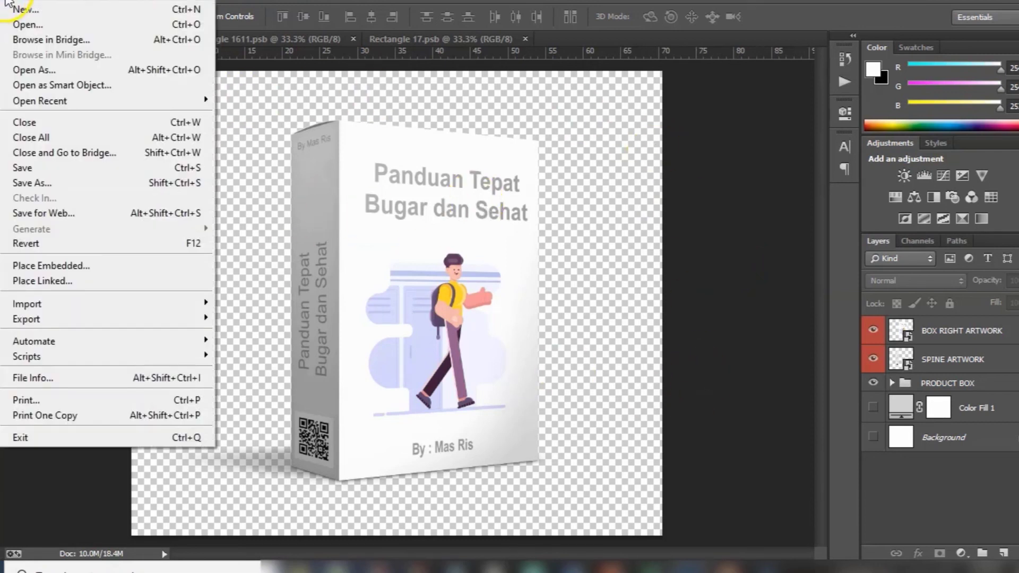
left_click(80, 182)
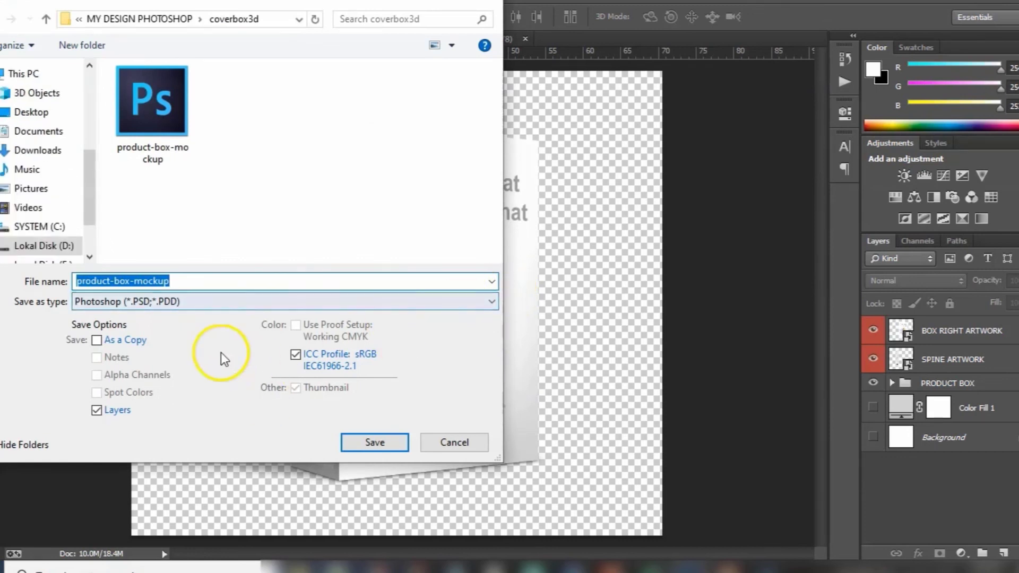
left_click(123, 303)
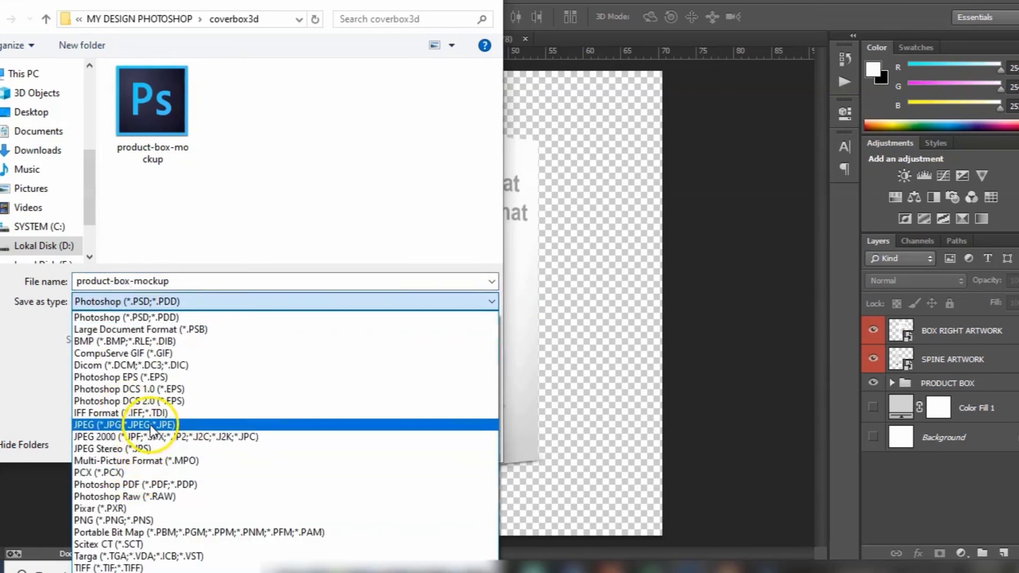
left_click(139, 520)
left_click(189, 281)
double_click(189, 282)
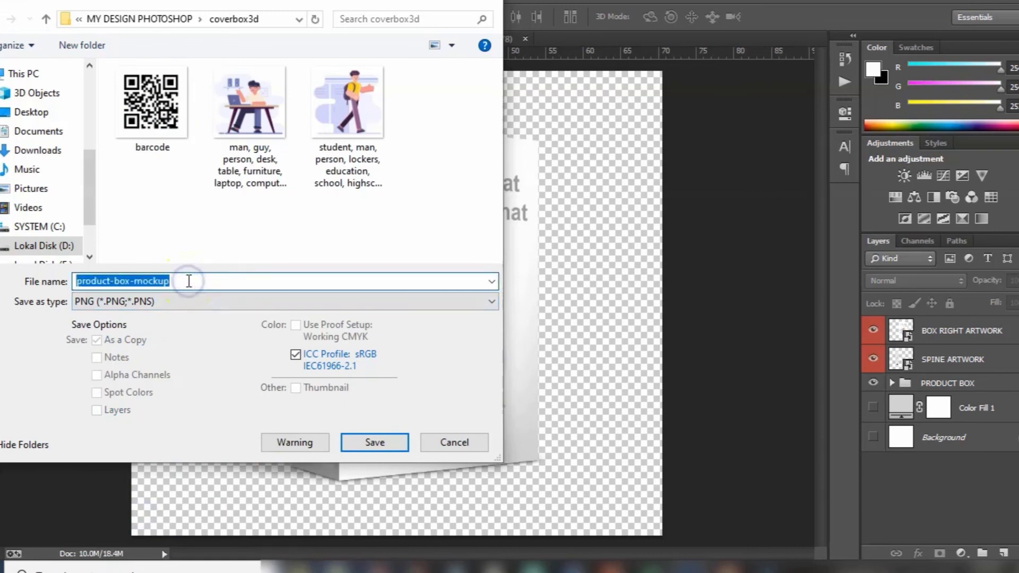
type("cover 1")
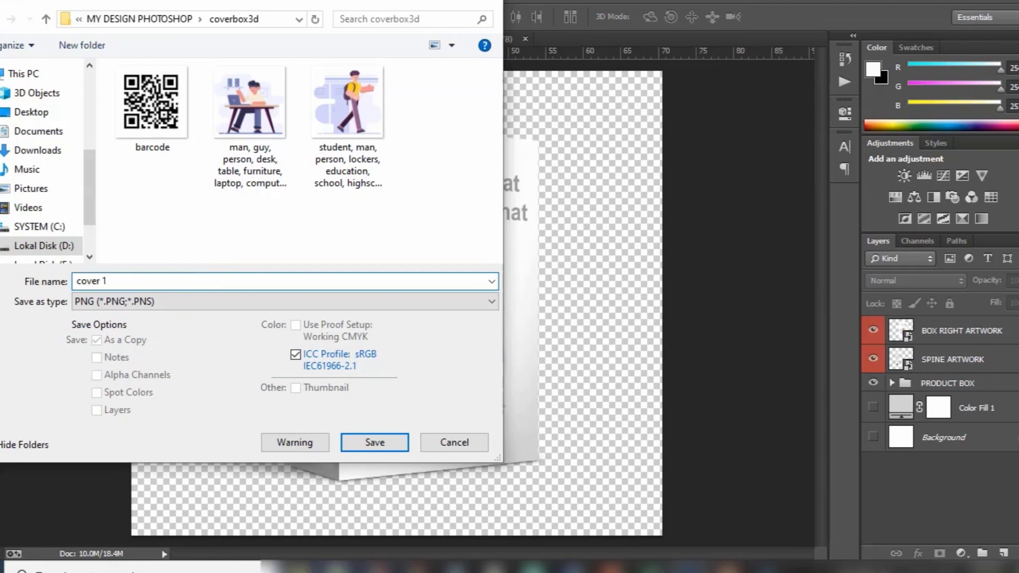
left_click(368, 444)
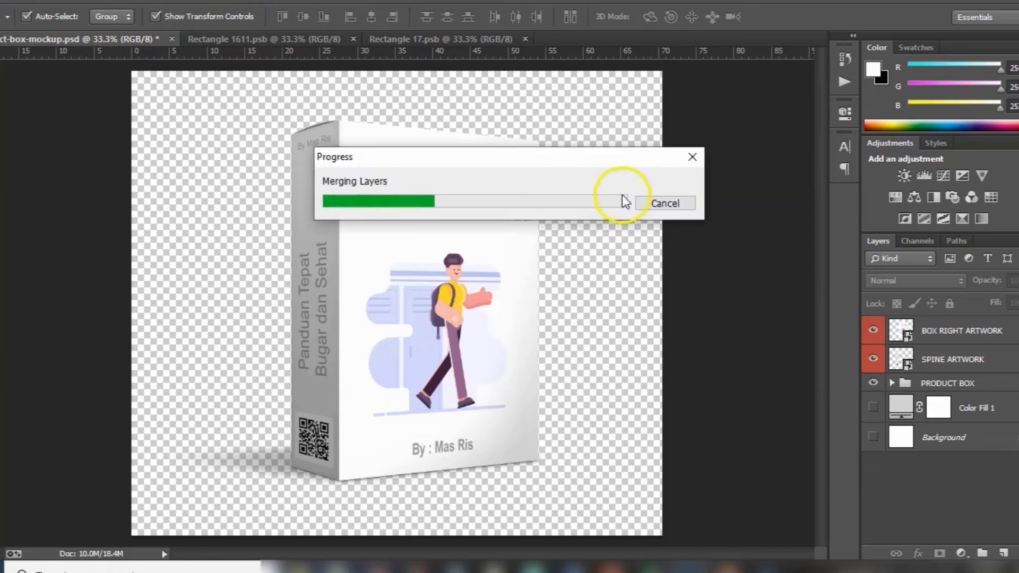
left_click(565, 165)
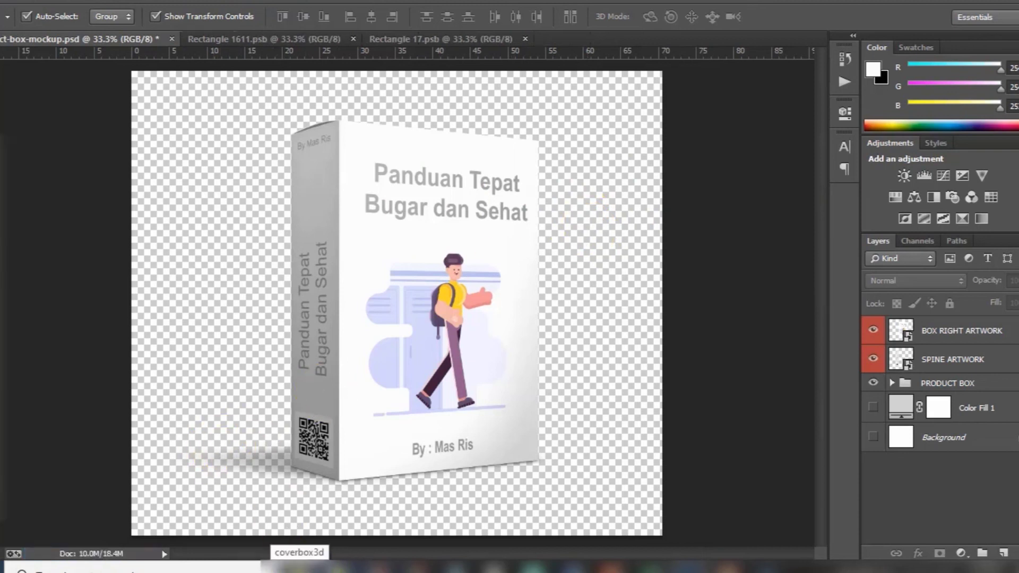
left_click(299, 567)
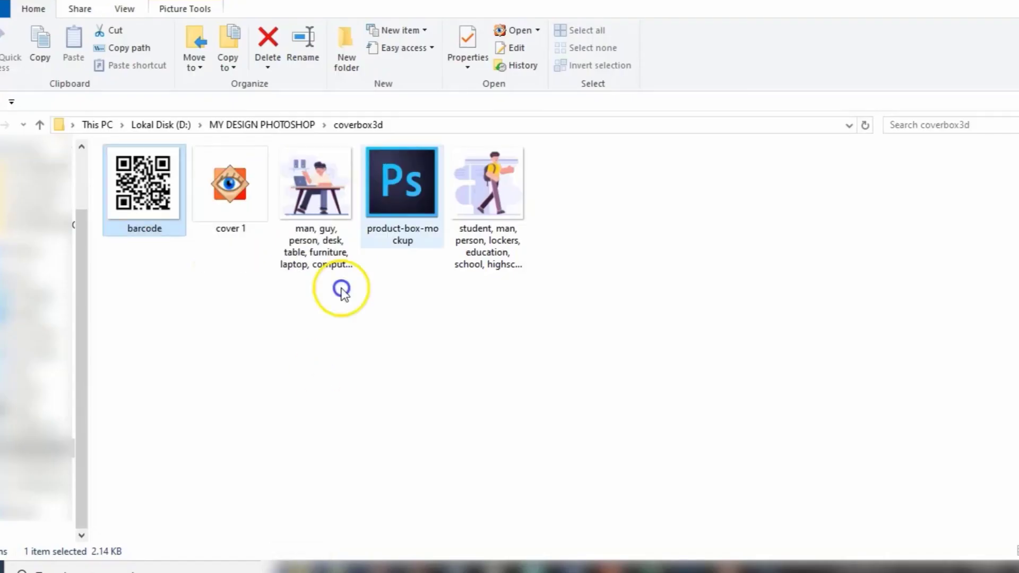
Open the exported cover 1 image from the coverbox3d folder to preview the box mockup.
left_click(243, 205)
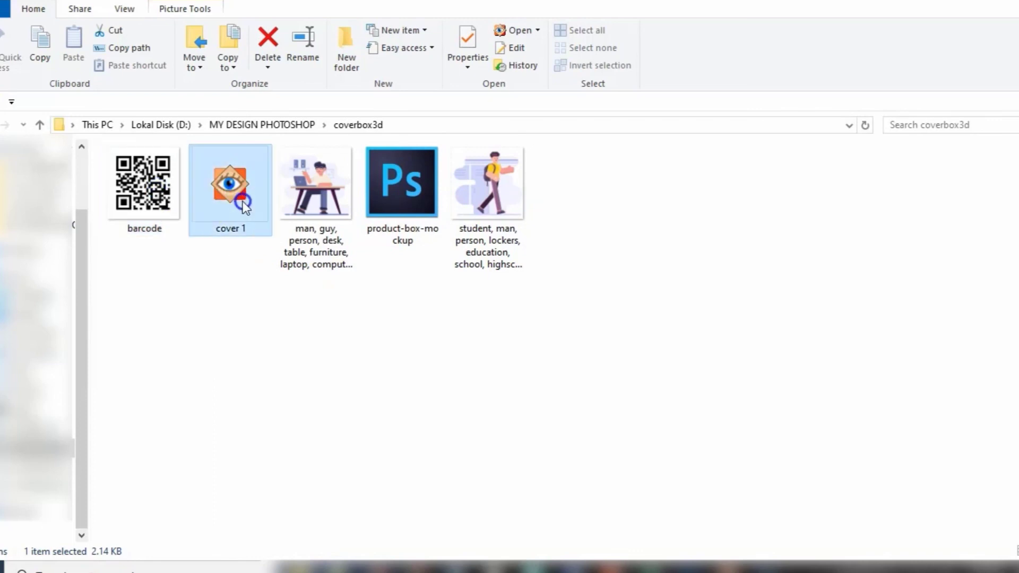
left_click(512, 32)
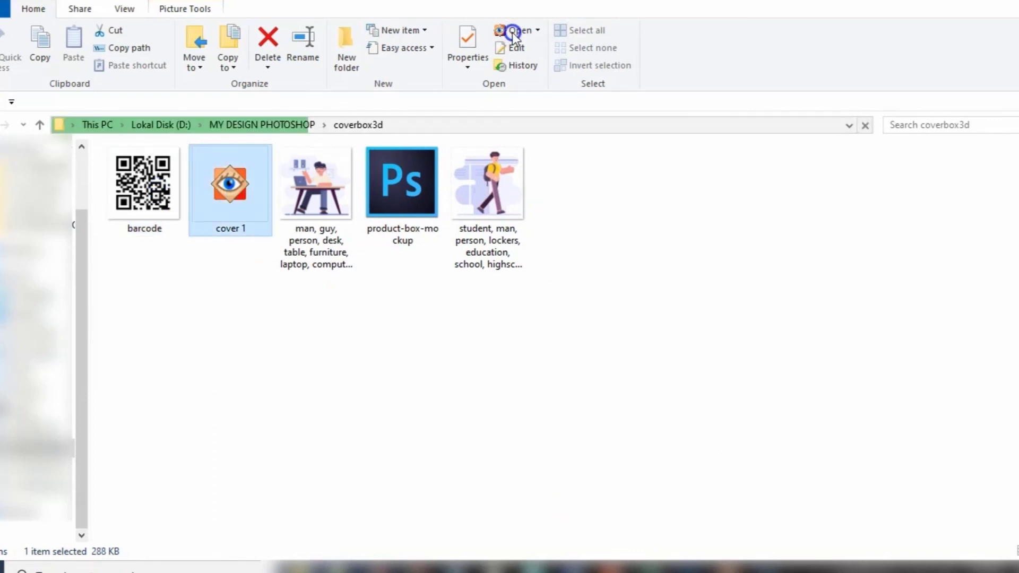